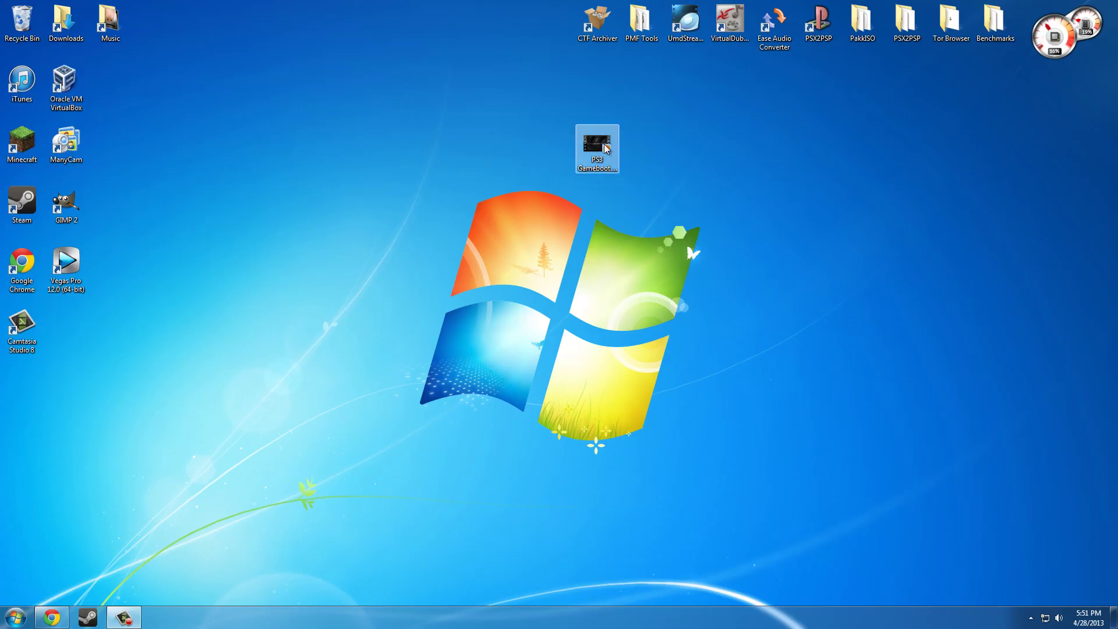
# Reposition the PS3 Gameboot video file on the desktop, just left of the Windows logo, and dismiss the performance notification.
pyautogui.moveTo(597, 145); pyautogui.dragTo(421, 265)
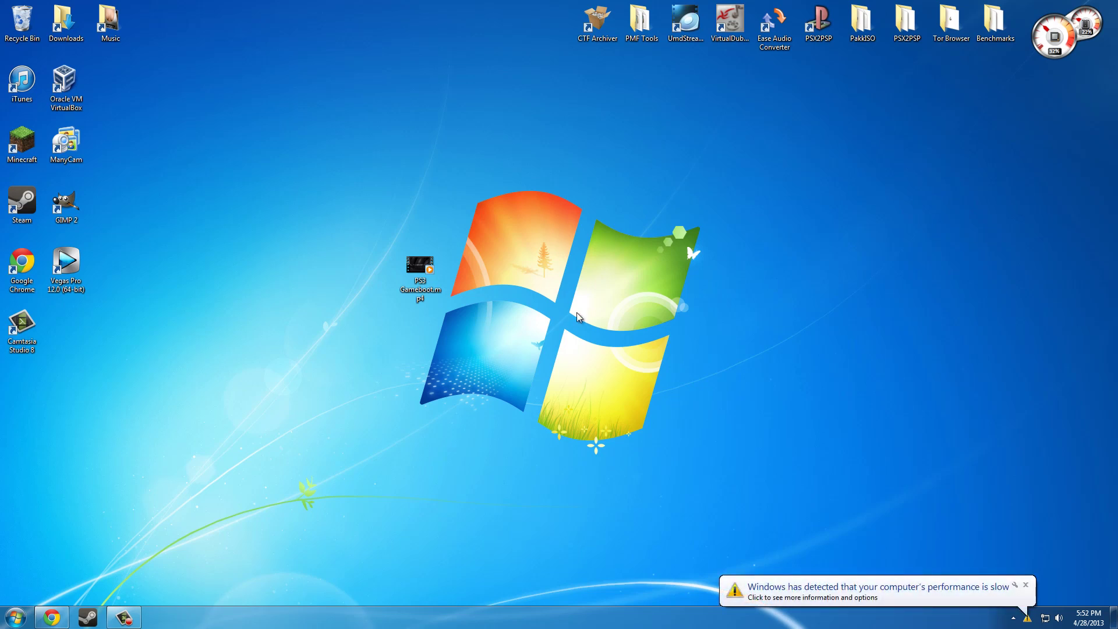
pyautogui.click(1025, 584)
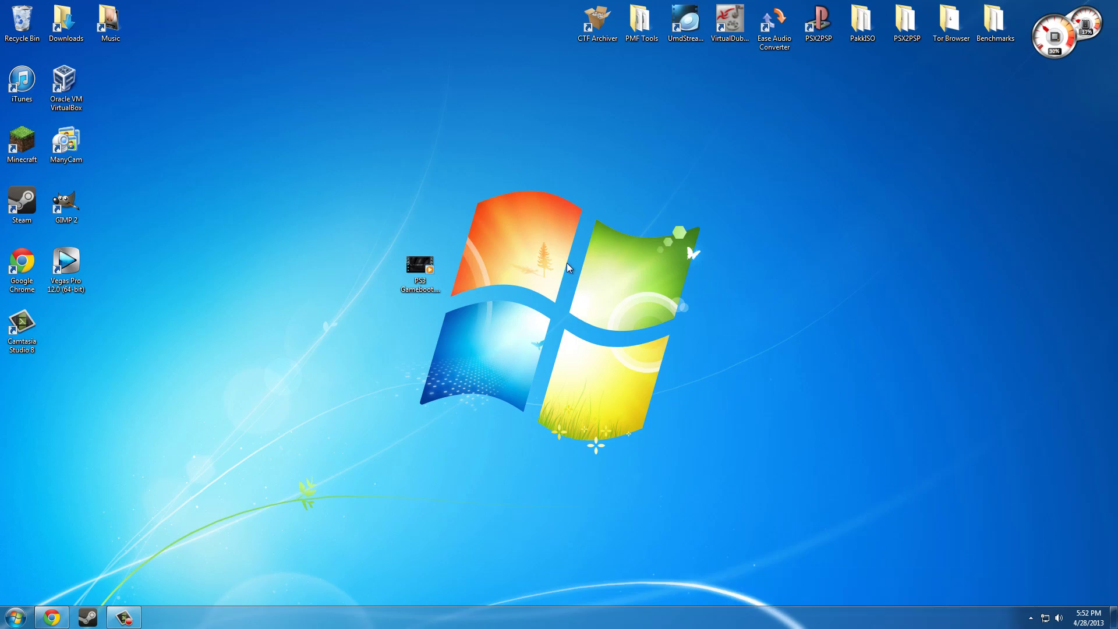
pyautogui.moveTo(420, 279); pyautogui.dragTo(421, 343)
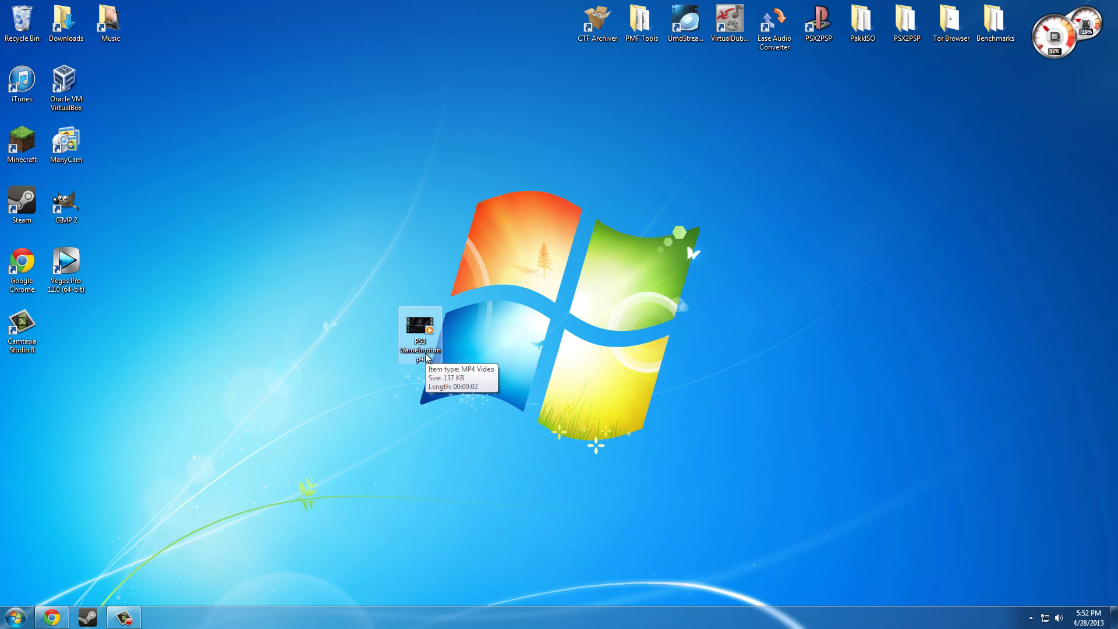
pyautogui.moveTo(427, 357); pyautogui.dragTo(411, 299)
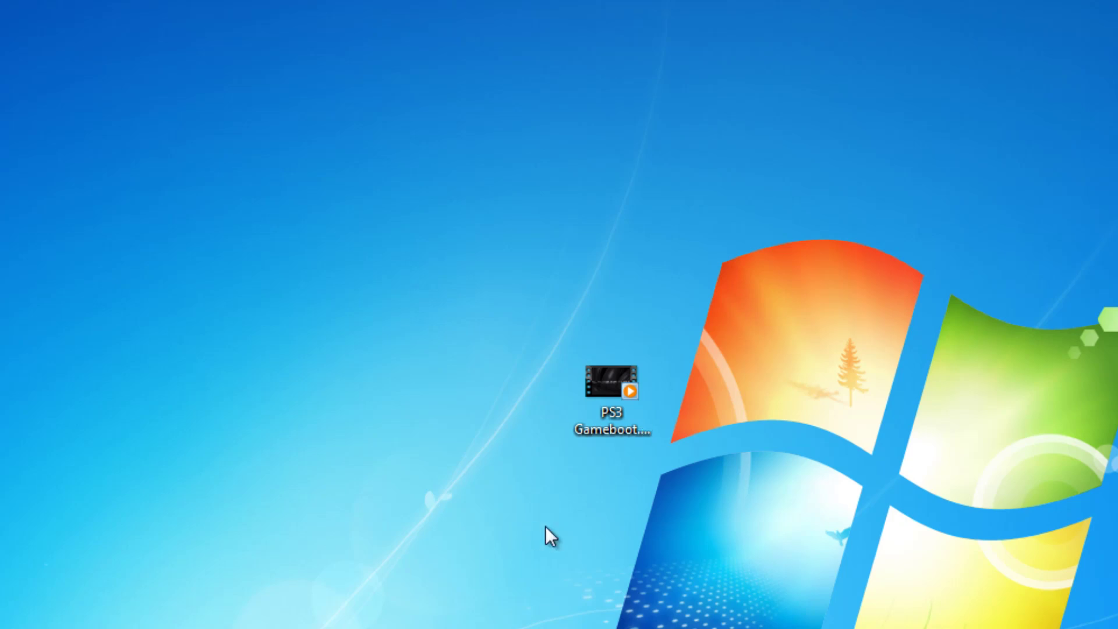
# Play the PS3 Gameboot video, close the player, and check the file's type, size and length.
pyautogui.doubleClick(609, 420)
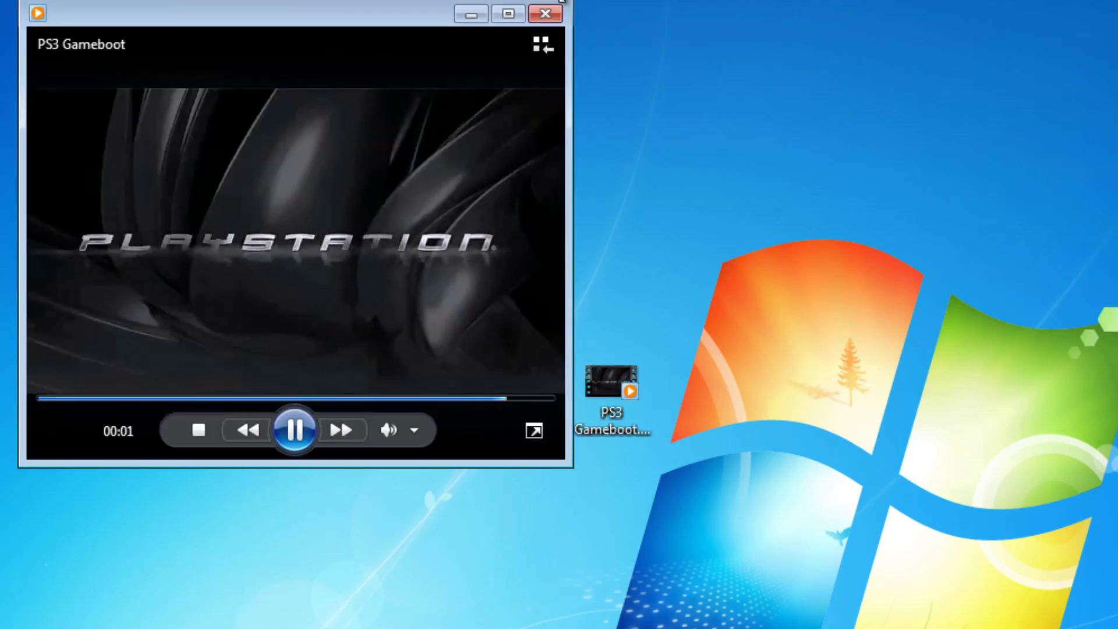
pyautogui.click(558, 12)
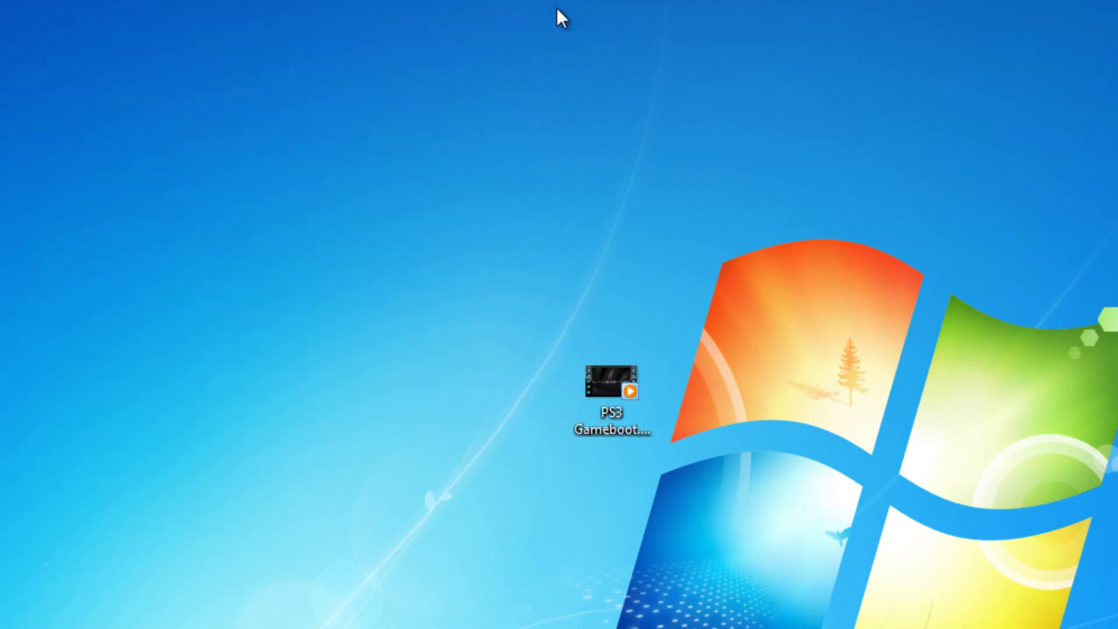
pyautogui.click(623, 428)
pyautogui.moveTo(580, 402)
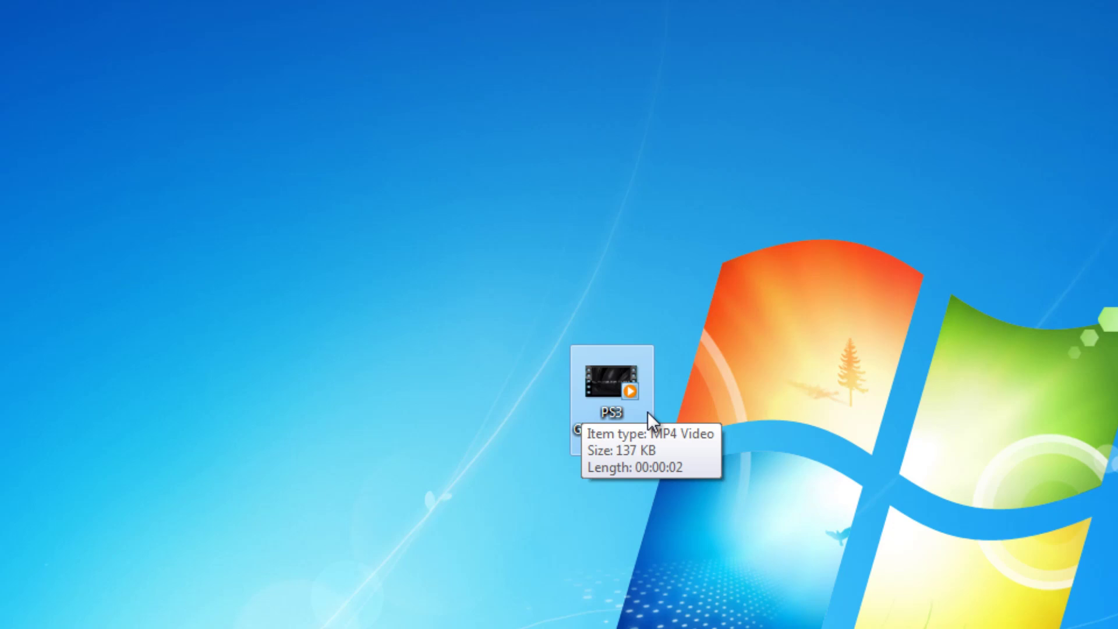
pyautogui.click(571, 589)
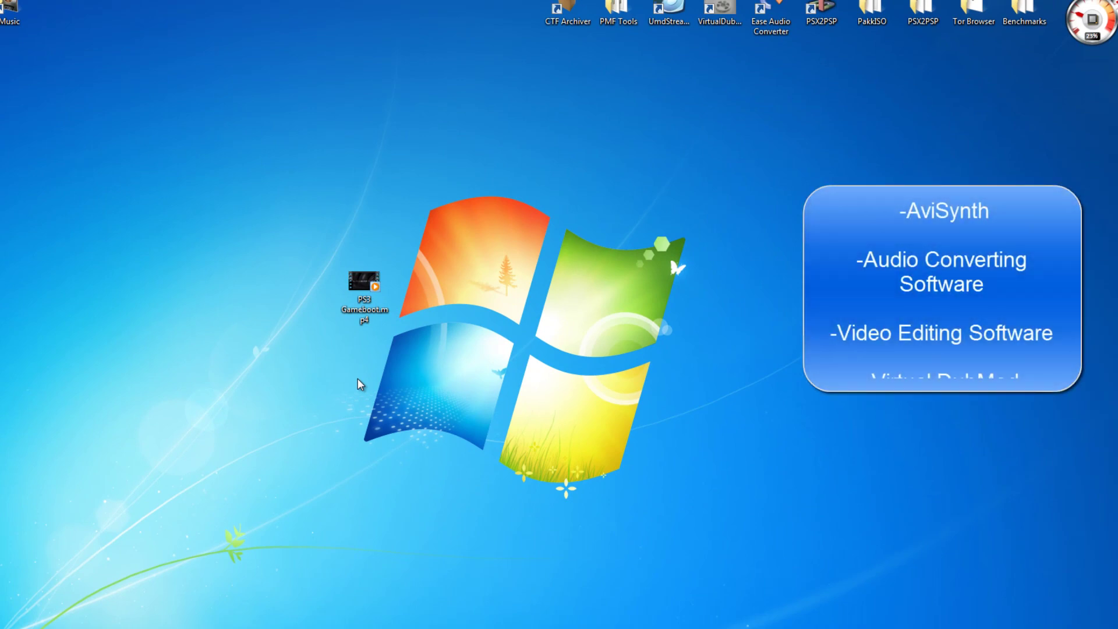
pyautogui.click(770, 17)
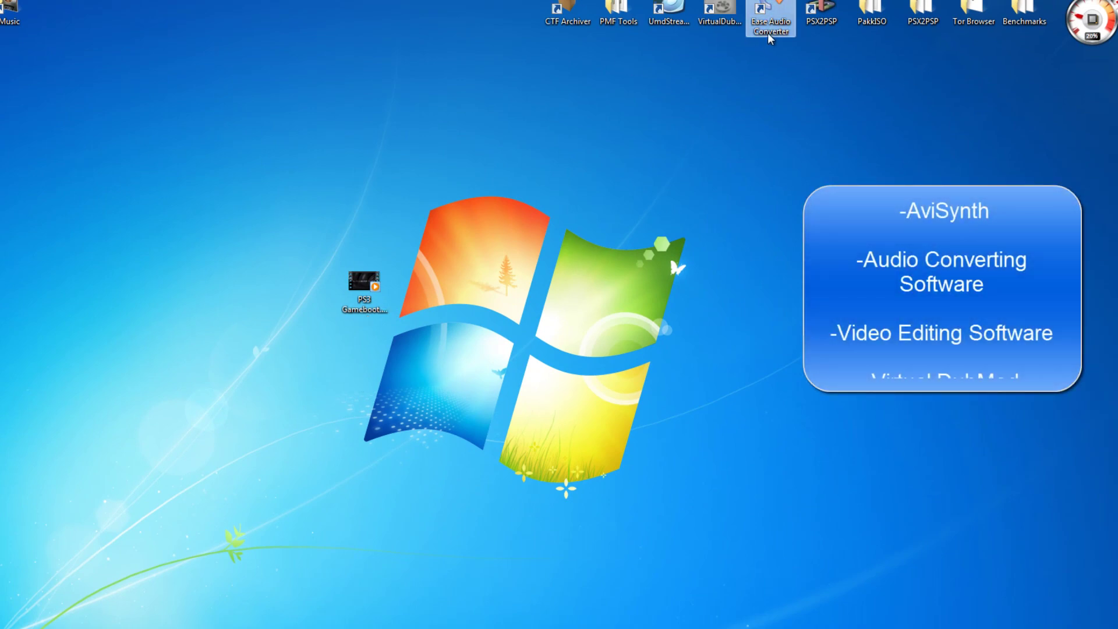
pyautogui.click(671, 120)
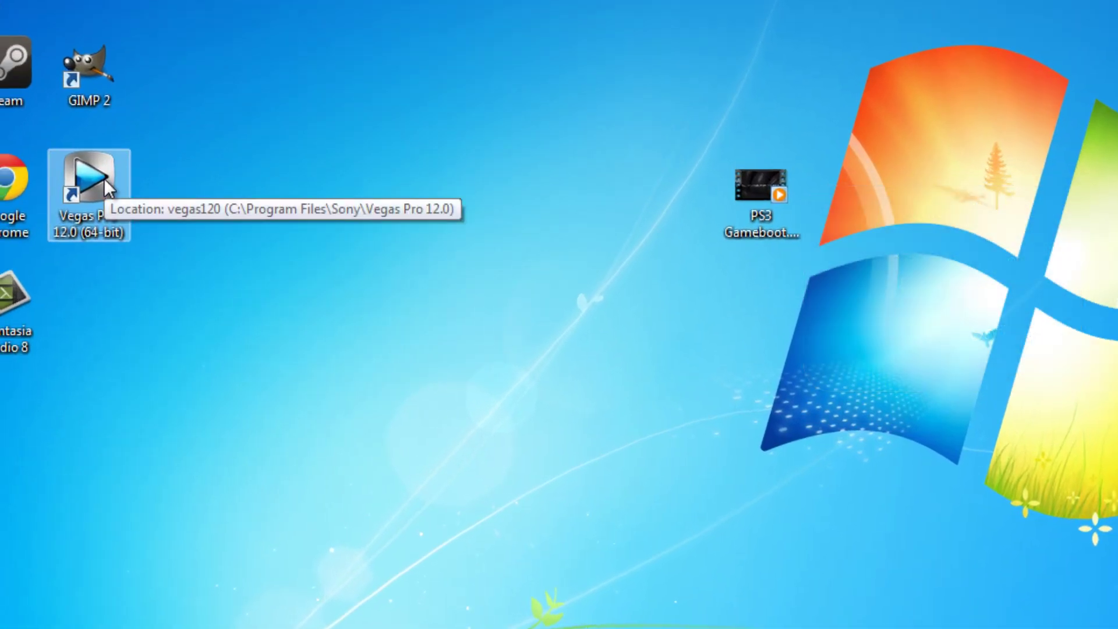
# Open Vegas Pro 12.0 and import the PS3 Gameboot video from the desktop into the project media.
pyautogui.doubleClick(104, 178)
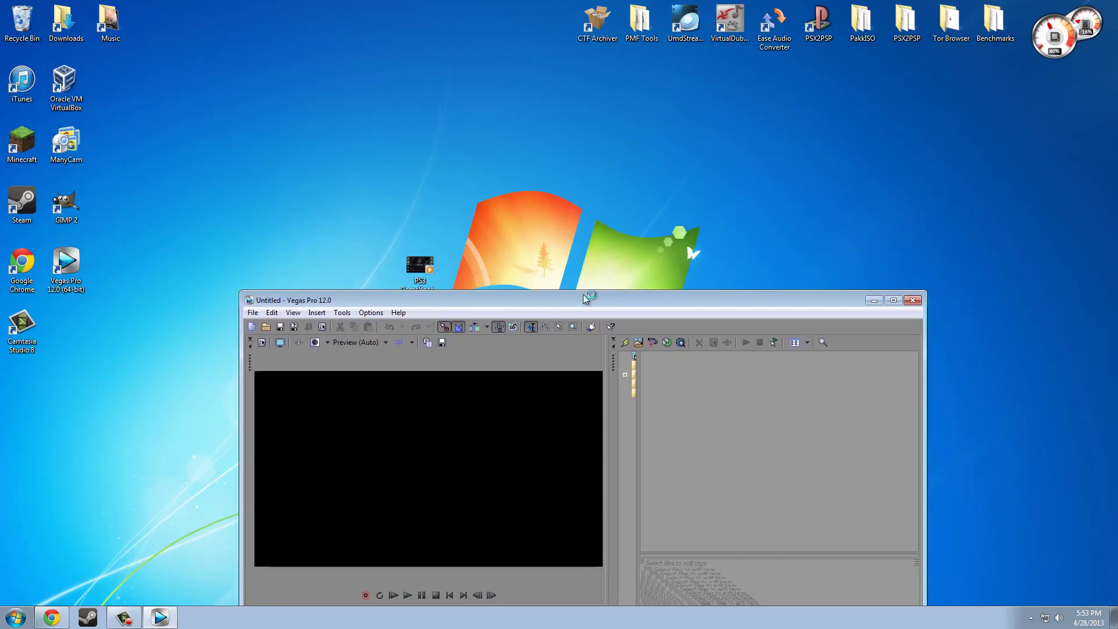
pyautogui.moveTo(420, 263); pyautogui.dragTo(693, 404)
# Maximize the editor and place PS3 Gameboot.mp4 at the start of the timeline without matching the project video settings to it.
pyautogui.doubleClick(635, 308)
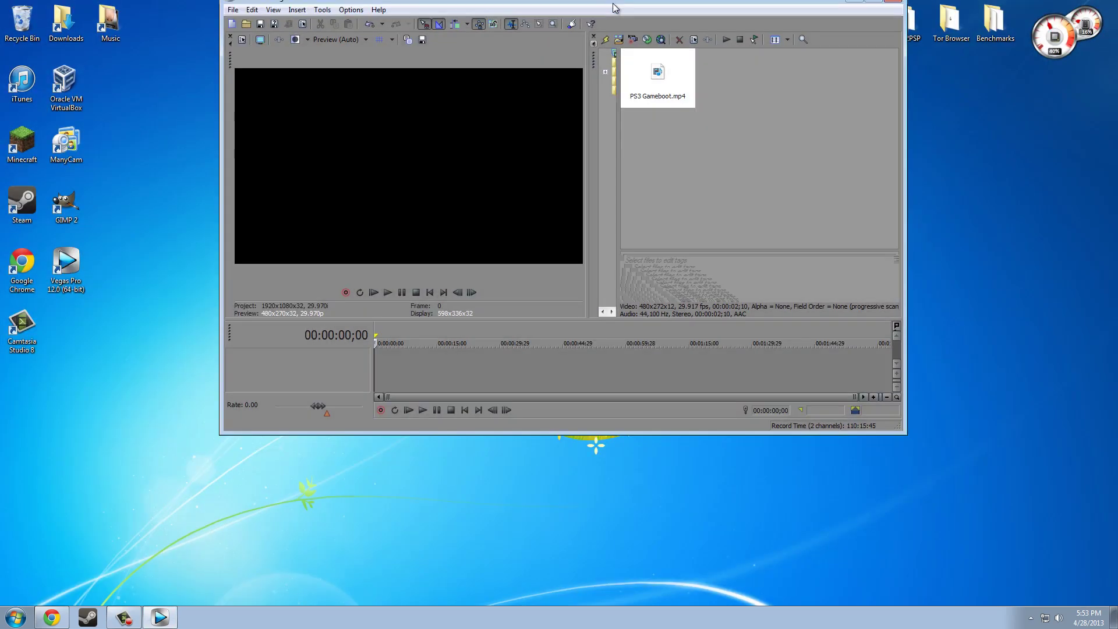
pyautogui.moveTo(872, 87); pyautogui.dragTo(524, 400)
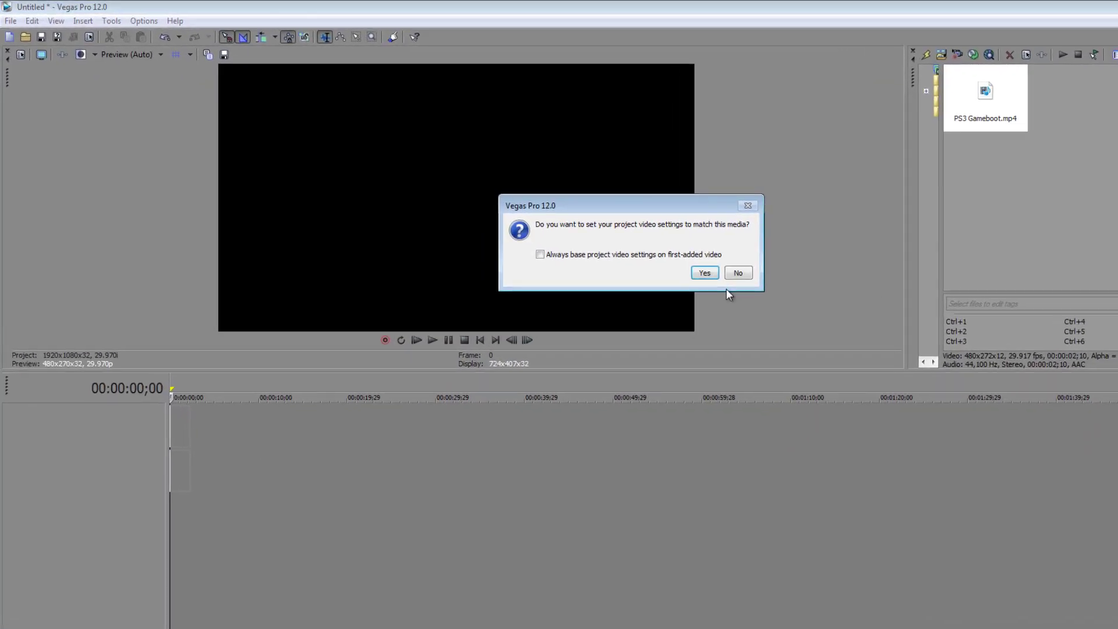
pyautogui.click(653, 241)
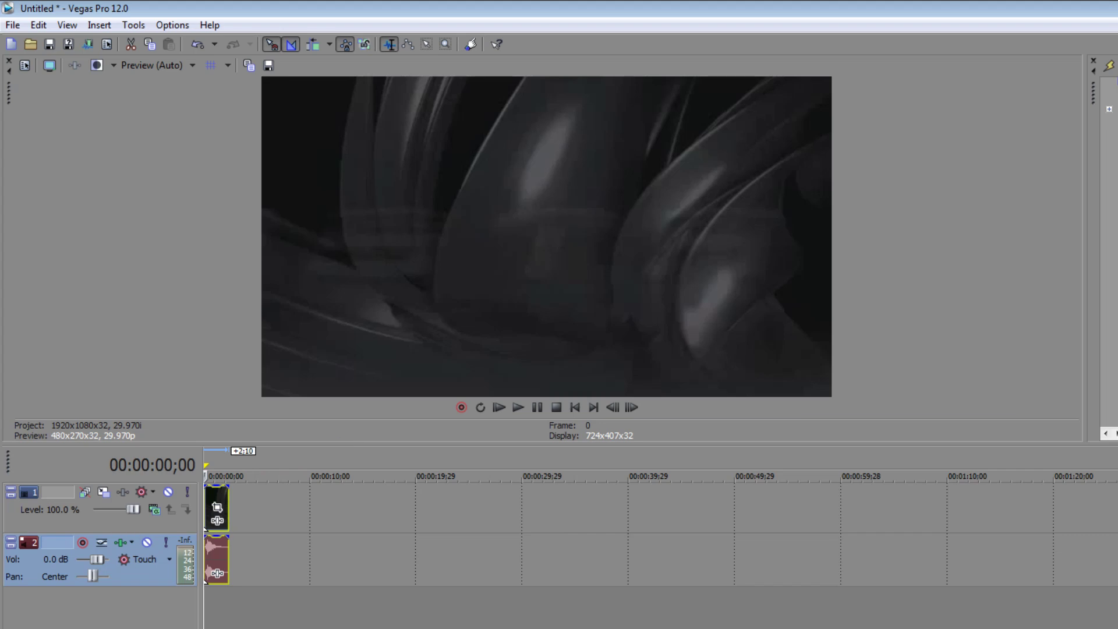
# Play back the gameboot clip on the timeline and return the cursor to the beginning.
pyautogui.press('space')
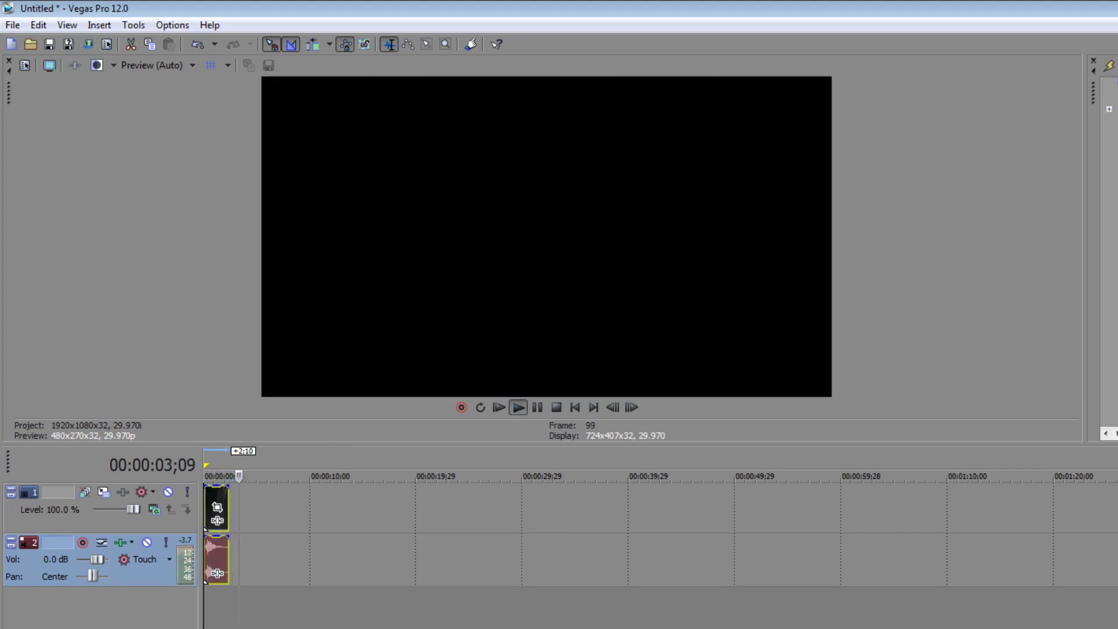
pyautogui.press('Return')
pyautogui.click(209, 606)
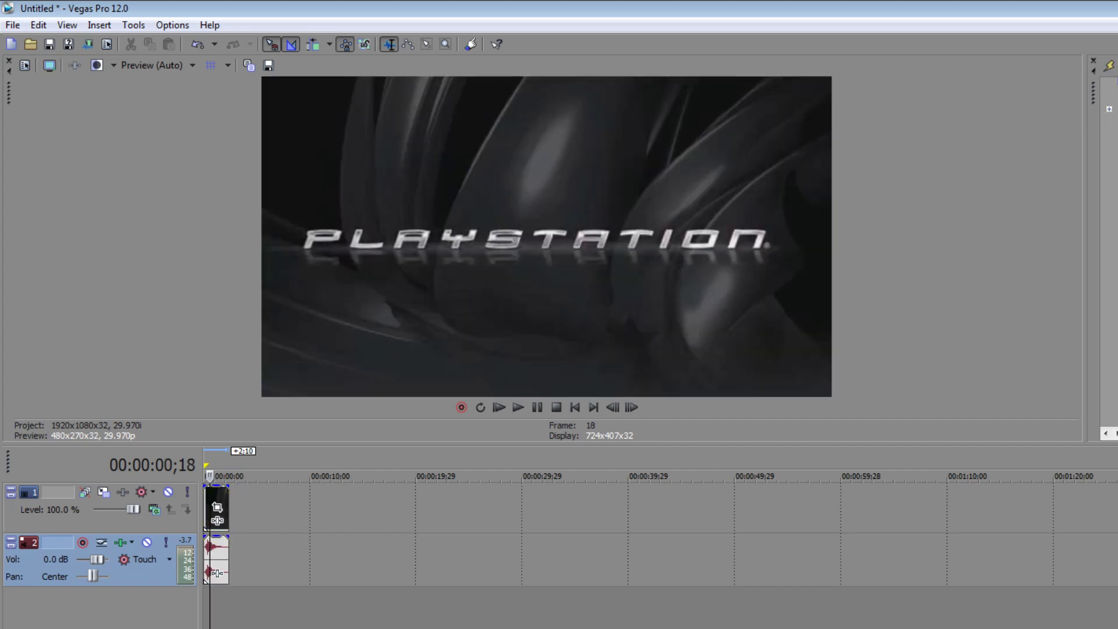
pyautogui.press('Home')
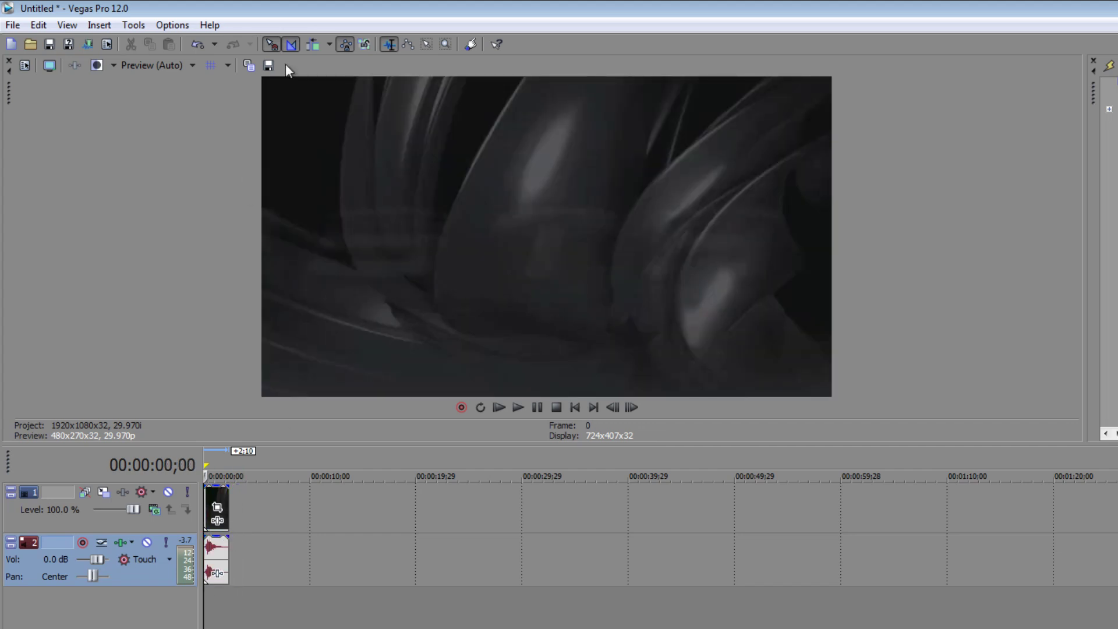
# Set the project's video template to NTSC DV Widescreen (720x480, 29.970 fps) and apply it.
pyautogui.click(106, 46)
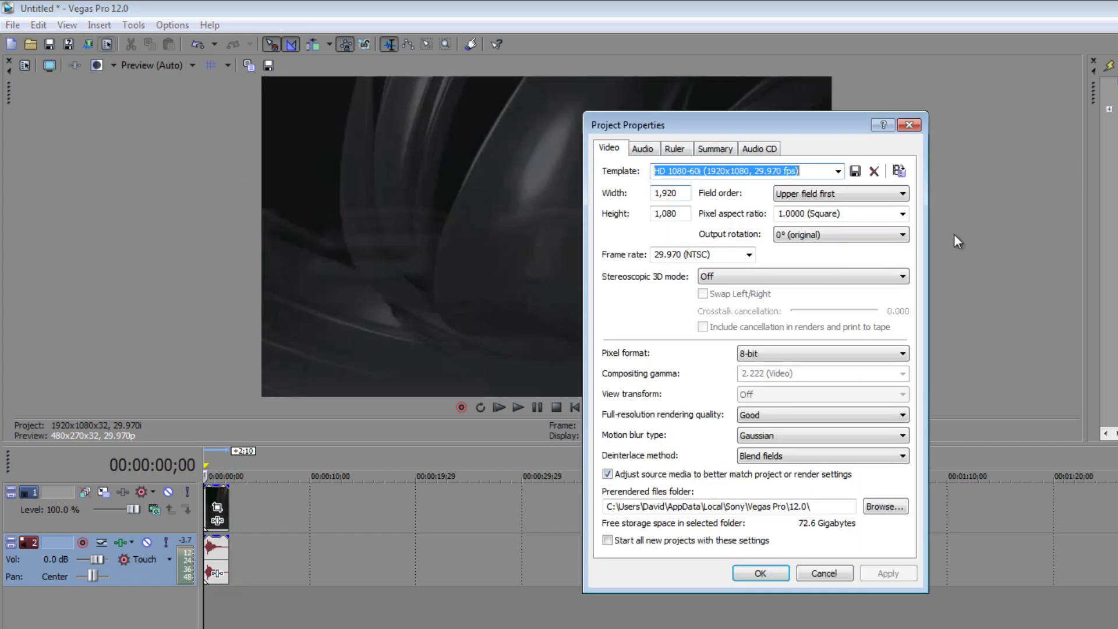
pyautogui.click(838, 171)
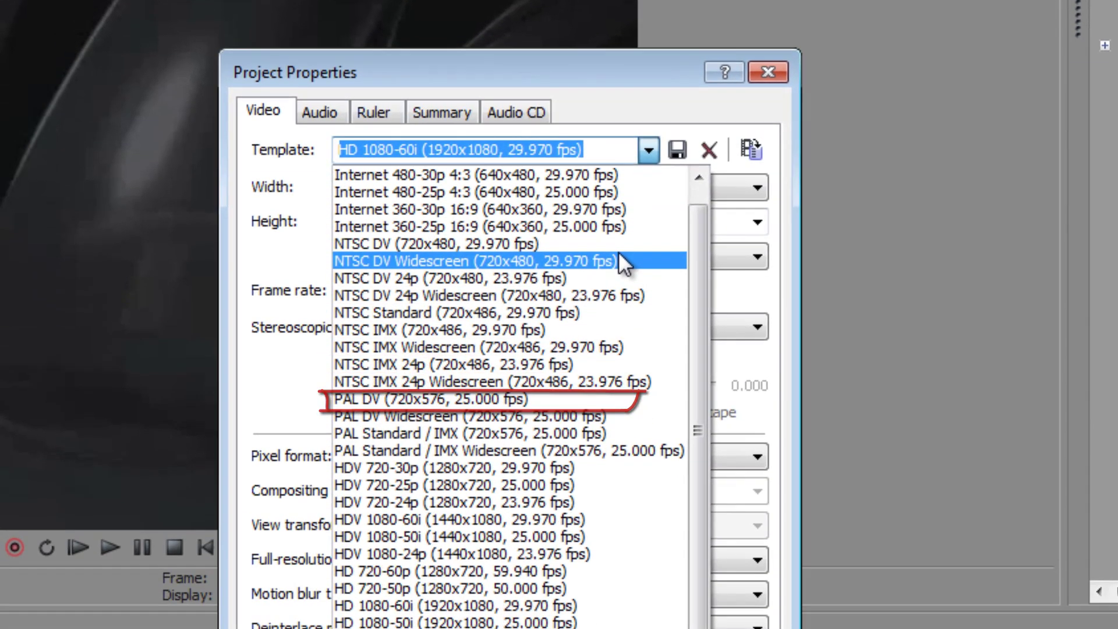
pyautogui.click(624, 400)
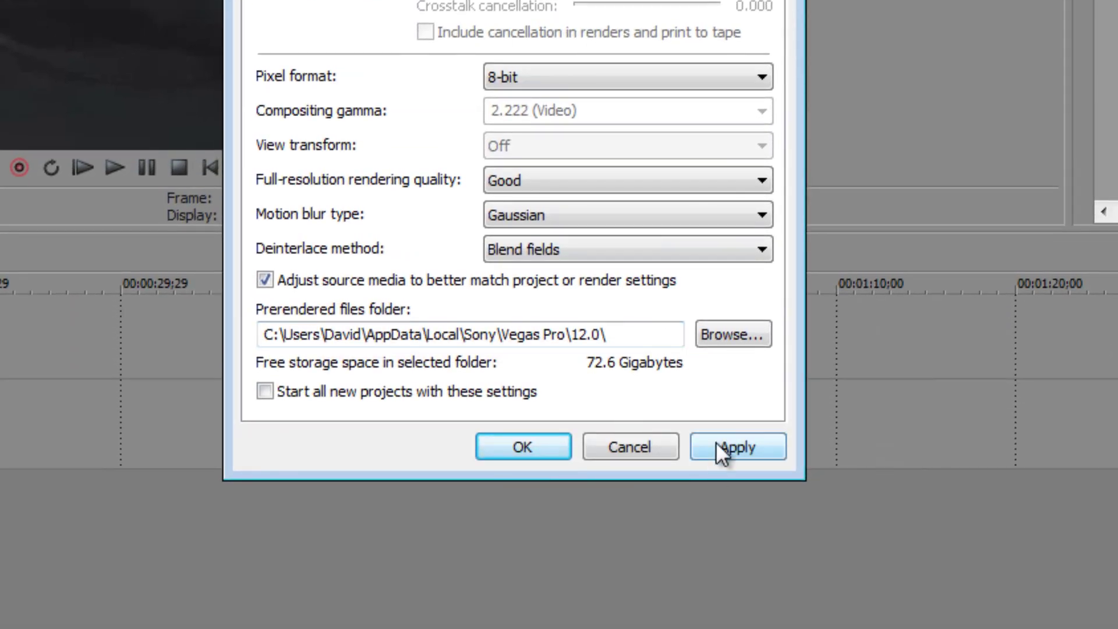
pyautogui.click(741, 446)
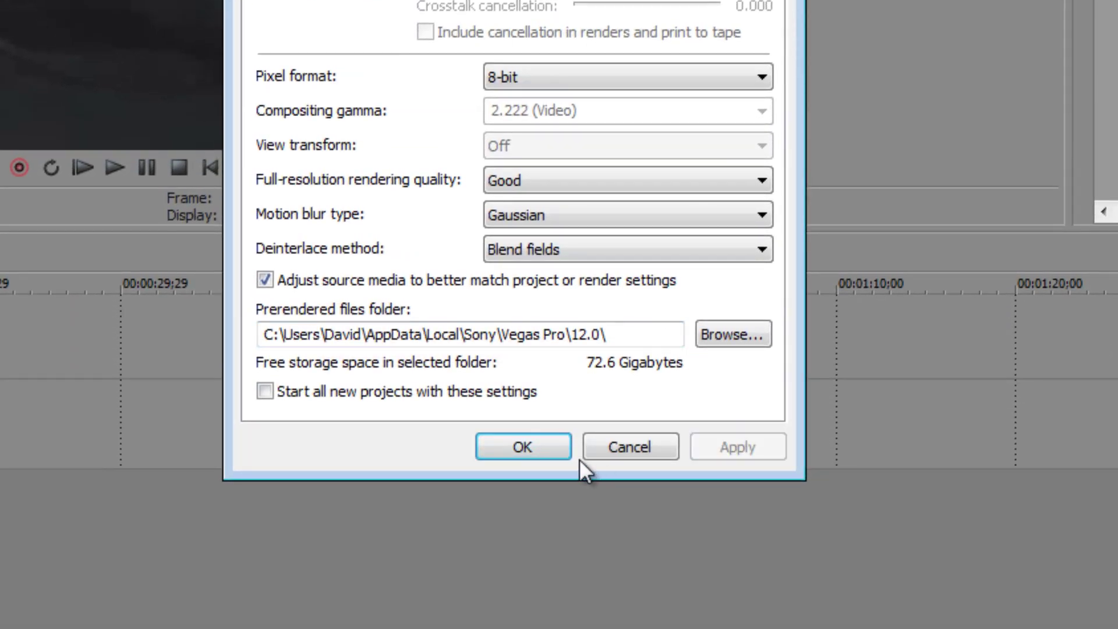
pyautogui.click(540, 443)
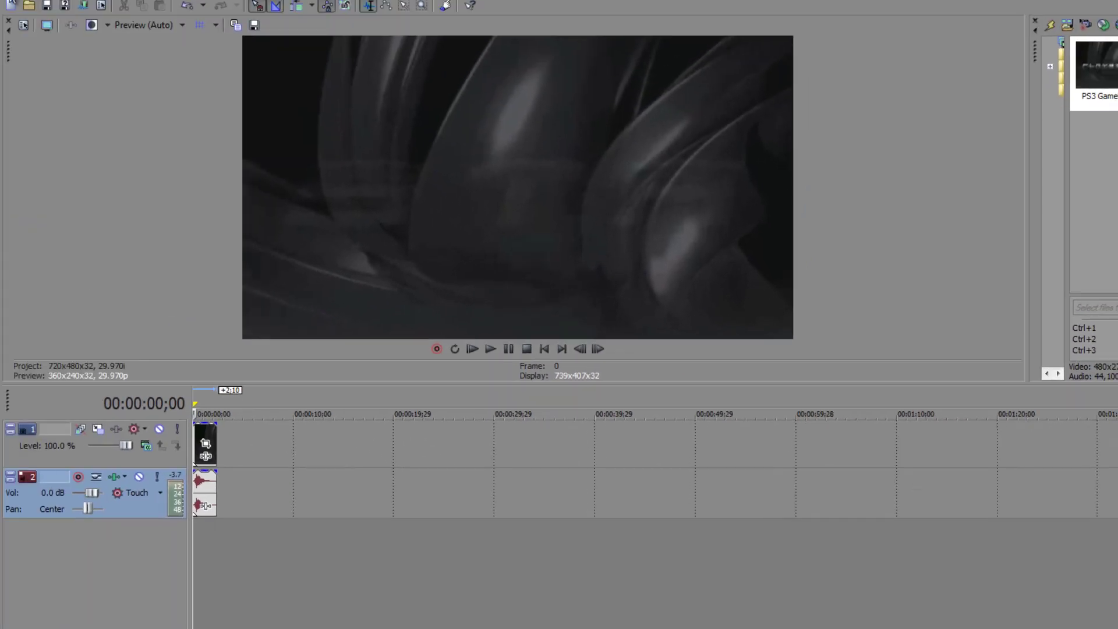
# Check frames at the end and near the beginning of the gameboot clip, and return the cursor to the start.
pyautogui.click(215, 450)
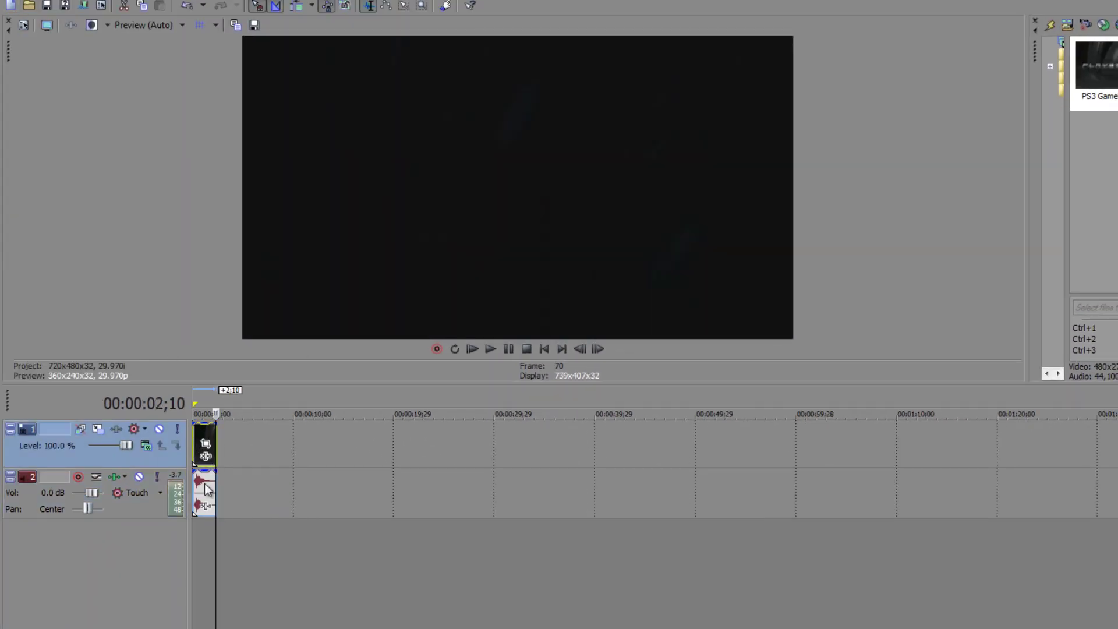
pyautogui.click(200, 512)
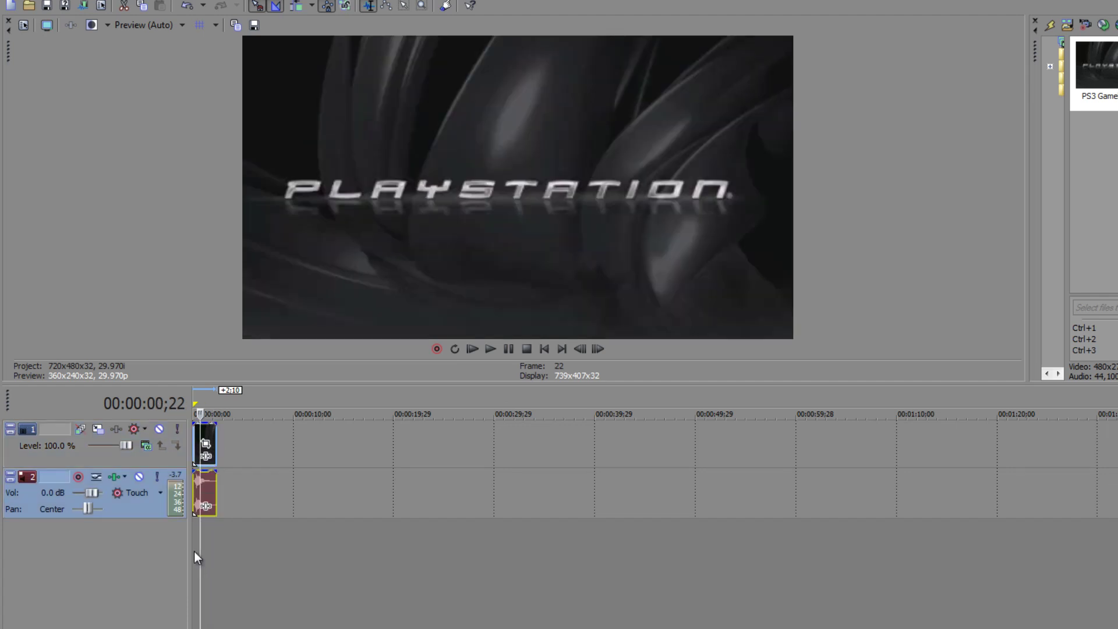
pyautogui.click(194, 557)
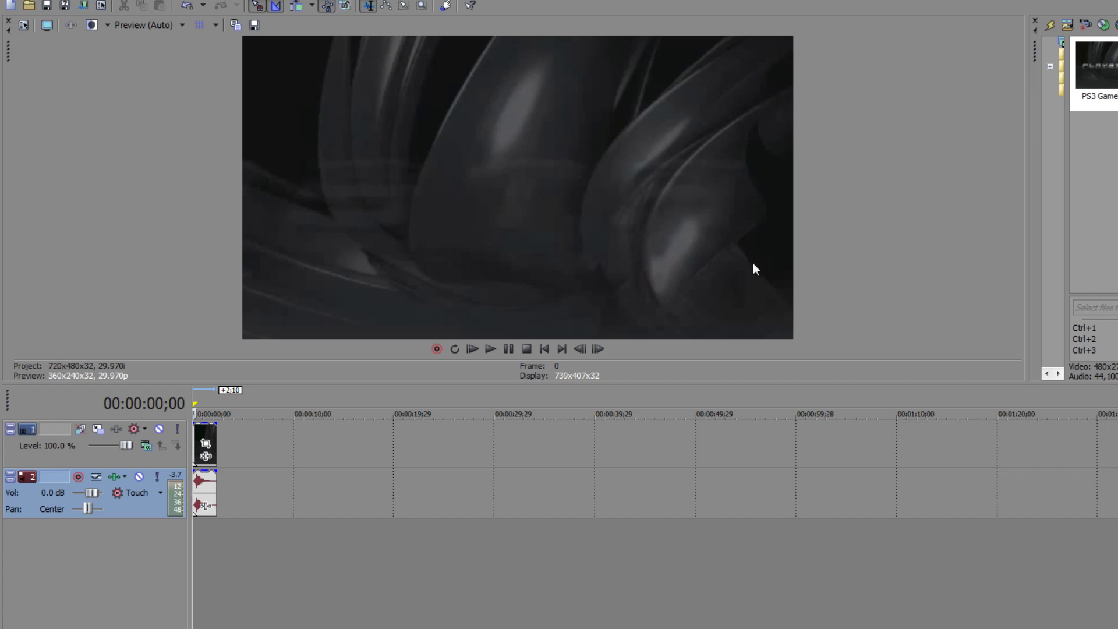
# Match the clip's Pan/Crop frame to the output aspect and close the Video Event FX window.
pyautogui.click(205, 446)
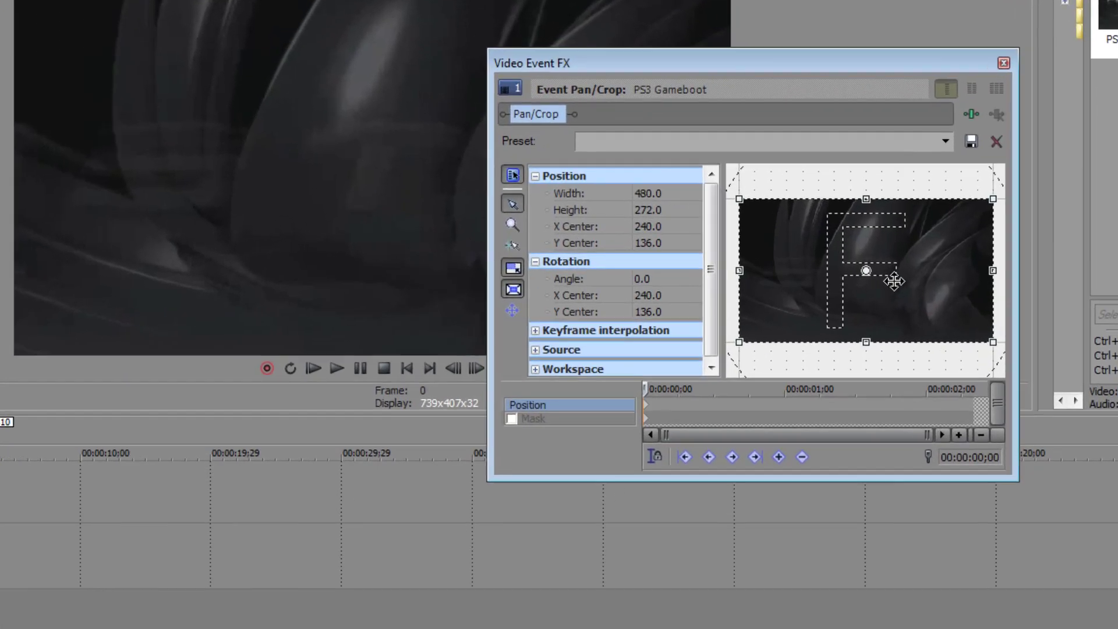
pyautogui.rightClick(919, 285)
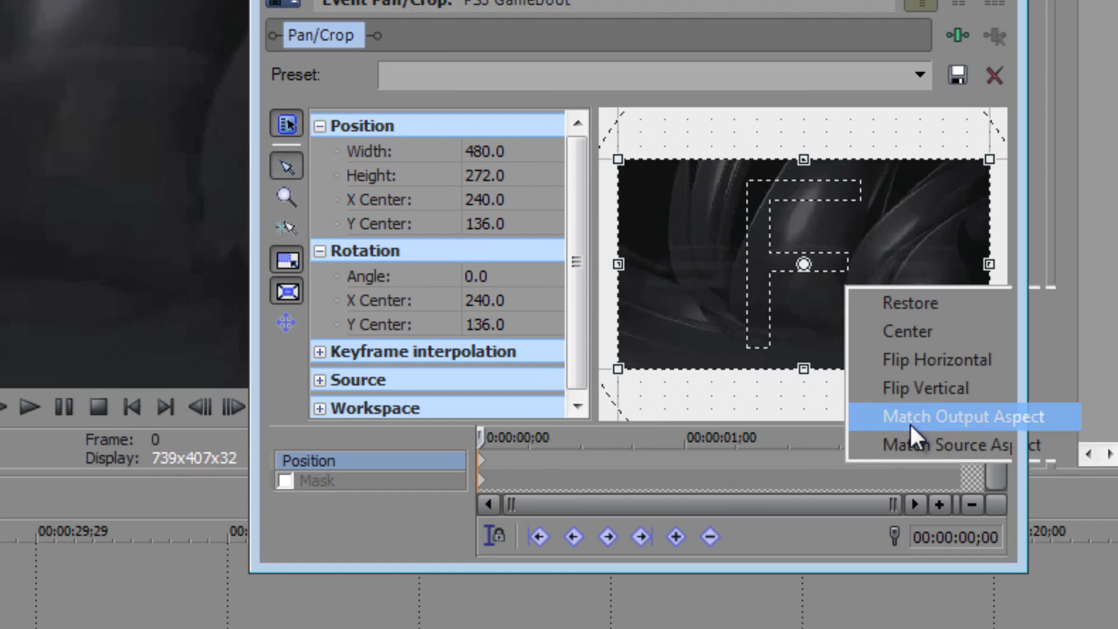
pyautogui.click(910, 424)
pyautogui.click(998, 1)
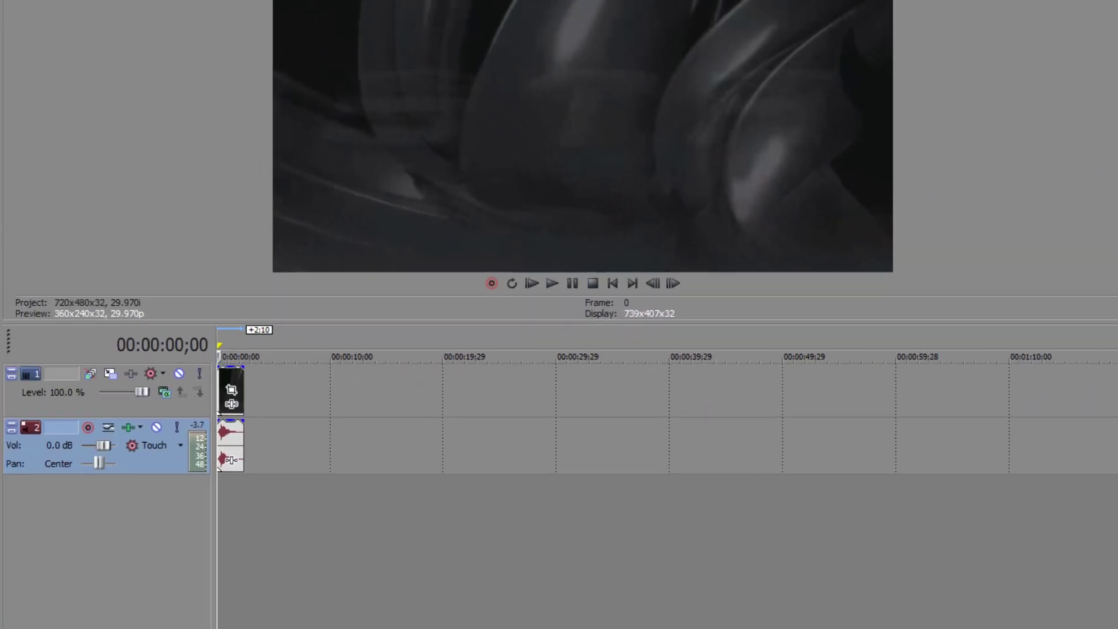
# Render the project to the desktop as gameboot.avi using the Video for Windows NTSC DV Widescreen template.
pyautogui.click(13, 2)
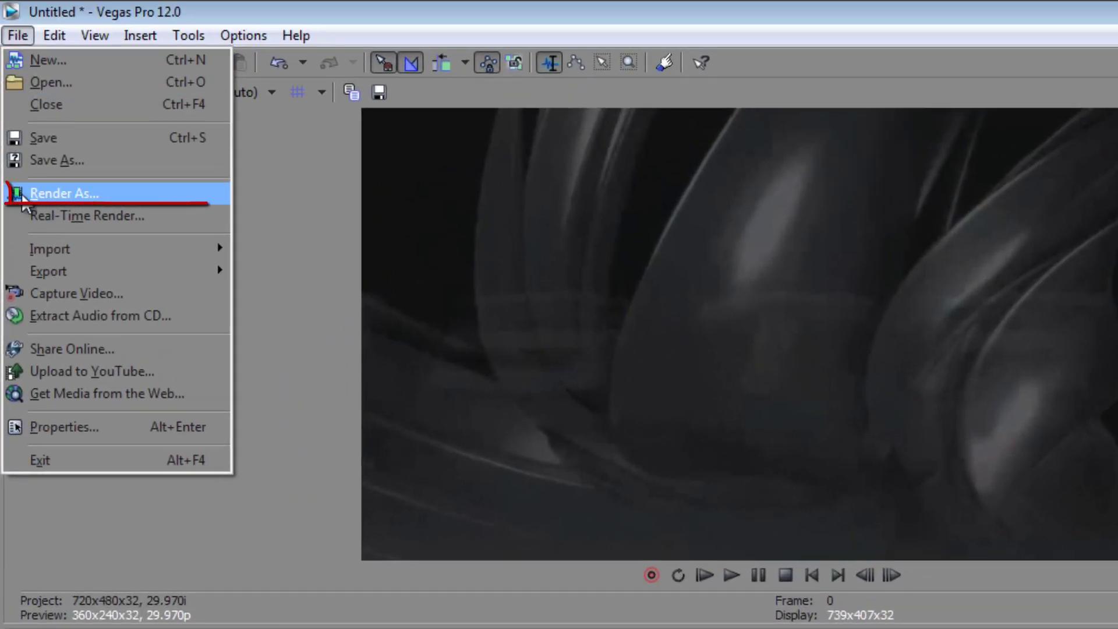
pyautogui.click(28, 116)
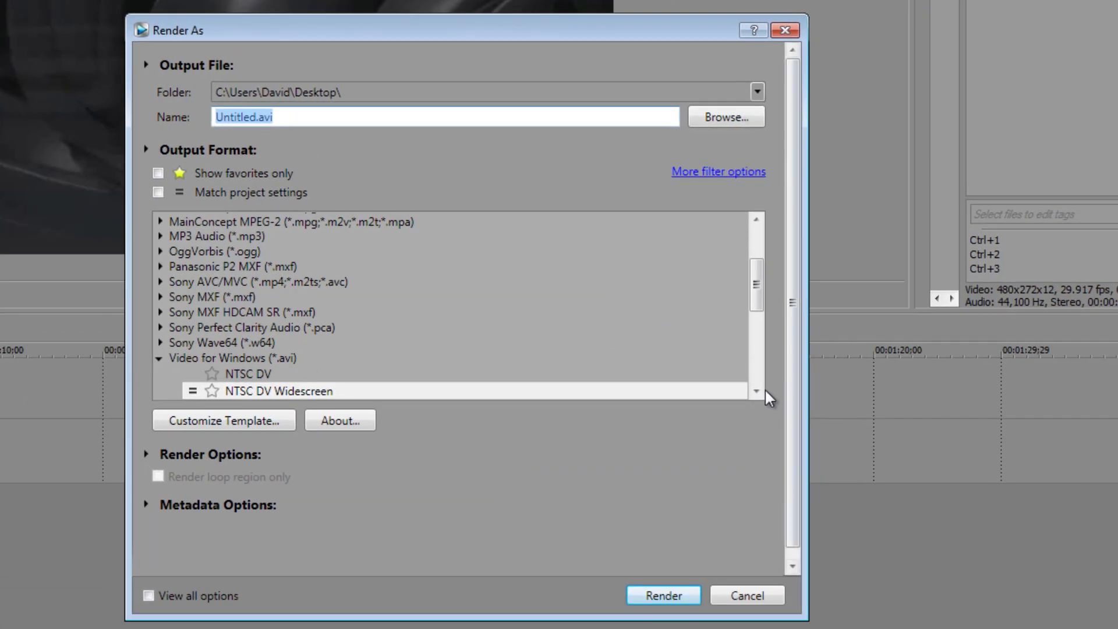
pyautogui.scroll(-1, 764, 389)
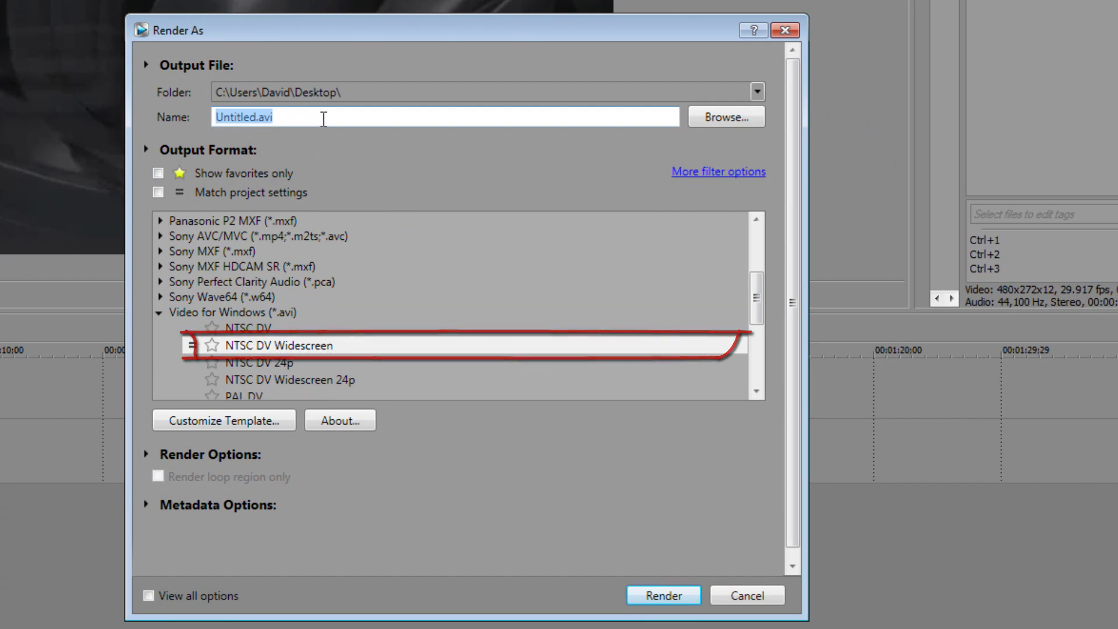
pyautogui.write('gameboot')
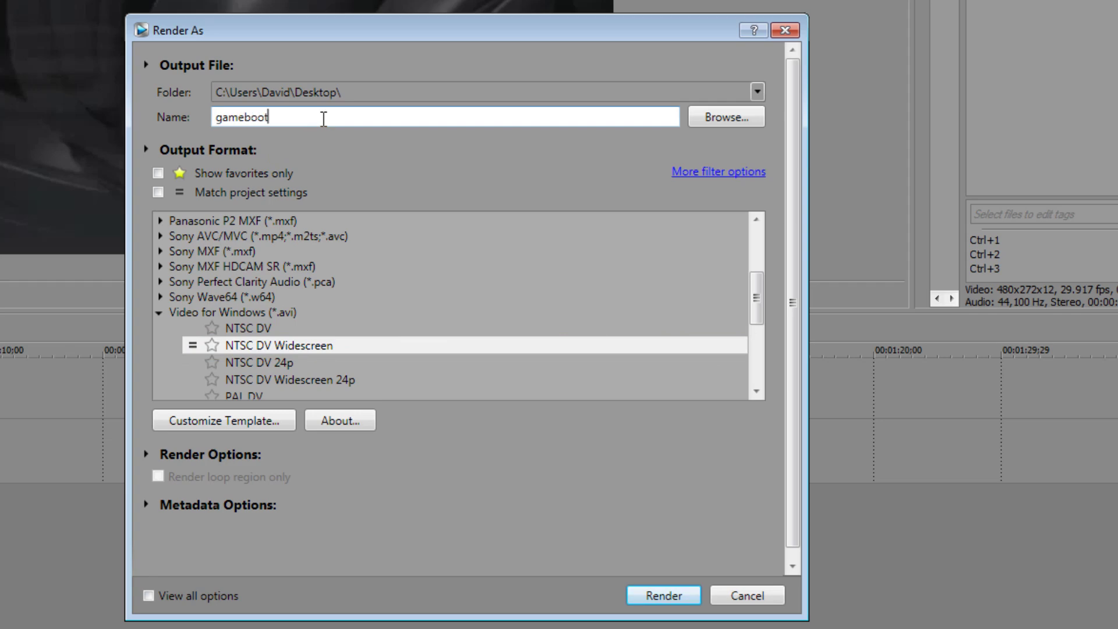
pyautogui.write('.avi')
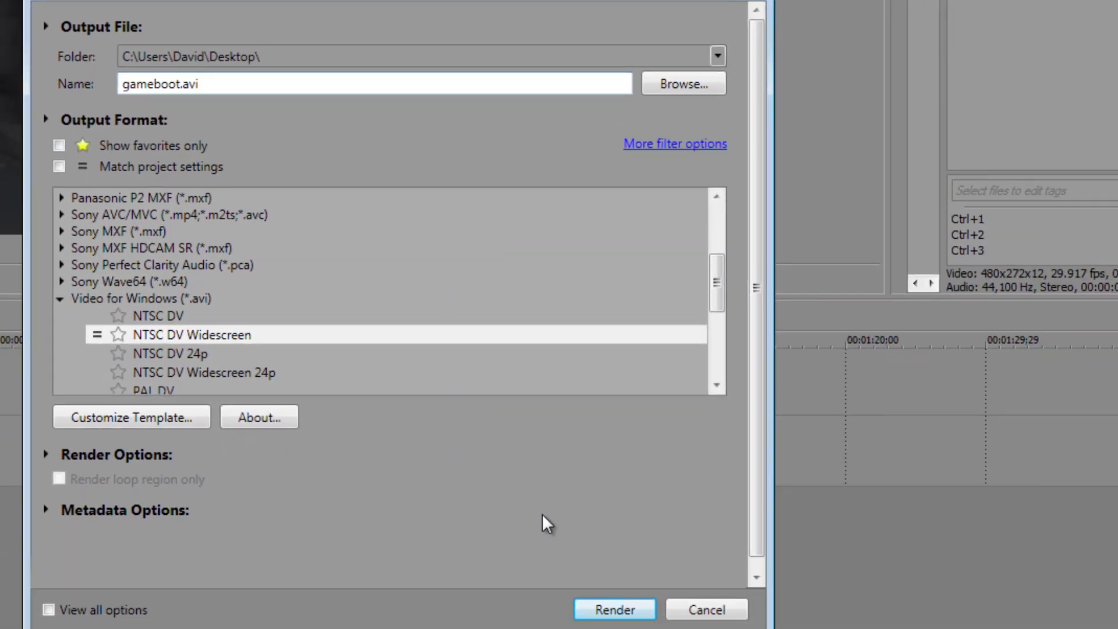
pyautogui.click(649, 605)
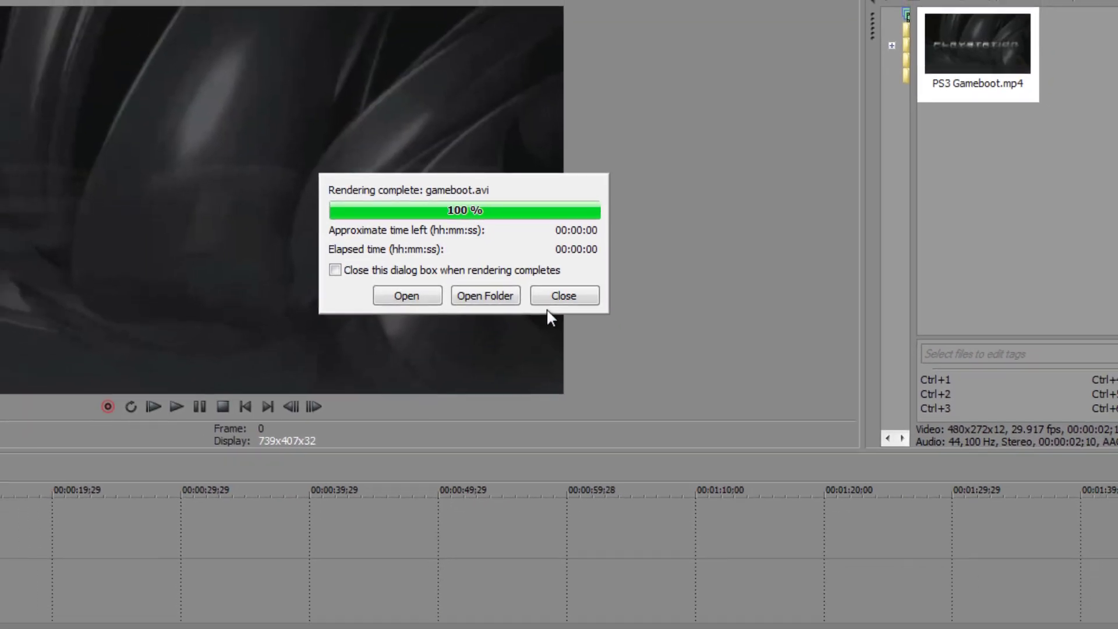
pyautogui.click(549, 303)
# Exit Vegas Pro without saving the untitled project.
pyautogui.click(1105, 7)
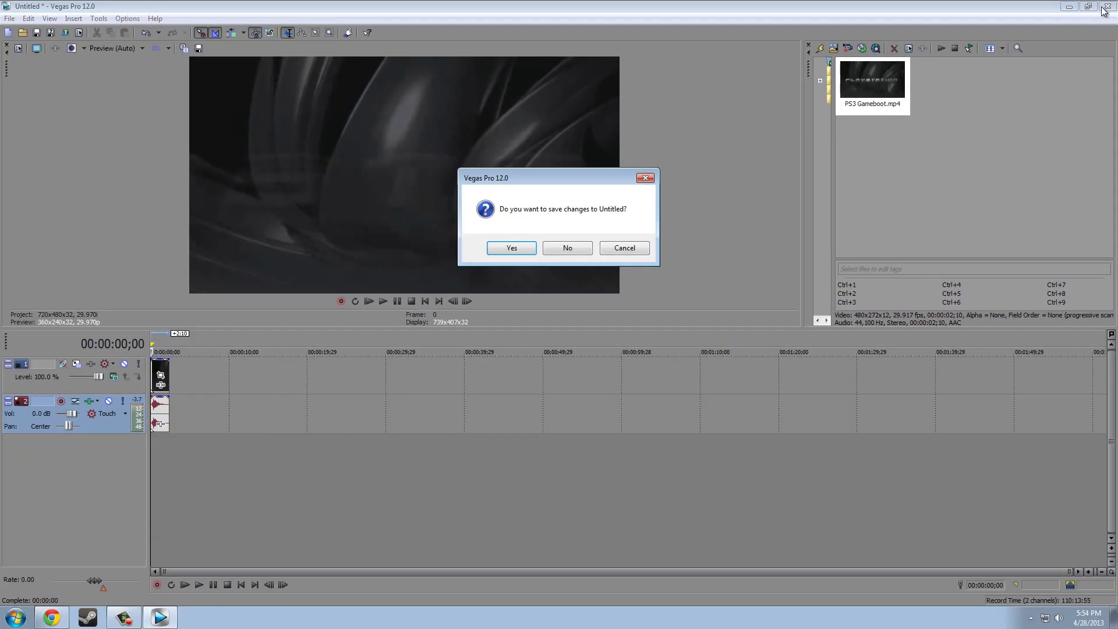
pyautogui.click(556, 252)
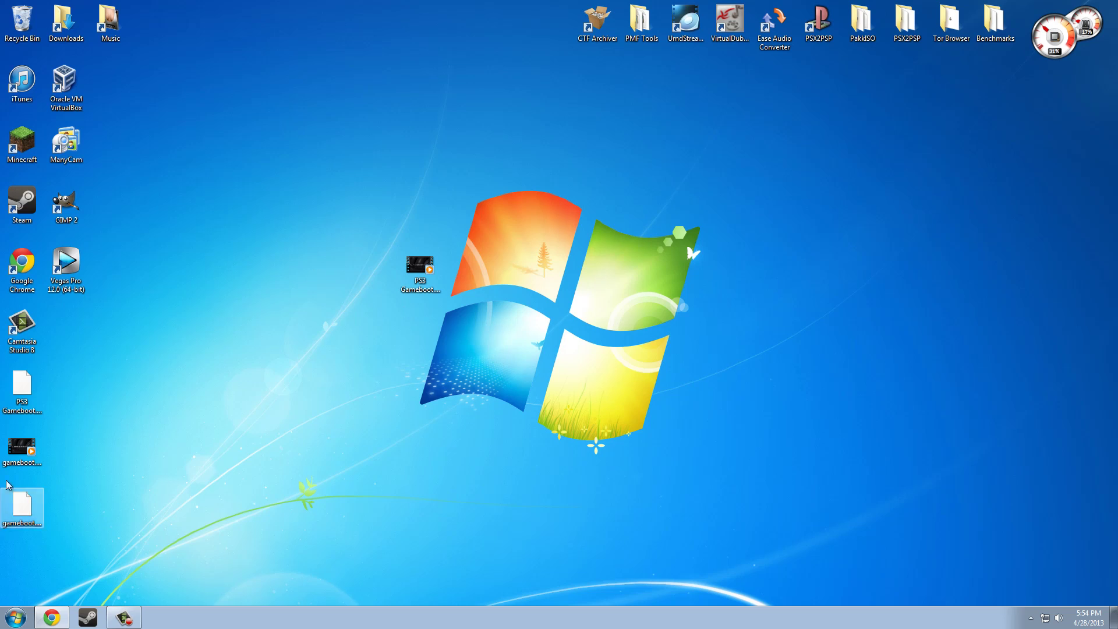
# Move gameboot.avi to the middle of the desktop and send the PS3 Gameboot files and the extra gameboot file to the Recycle Bin.
pyautogui.moveTo(20, 447); pyautogui.dragTo(640, 326)
pyautogui.moveTo(21, 506); pyautogui.dragTo(353, 267)
pyautogui.moveTo(24, 384); pyautogui.dragTo(282, 265)
pyautogui.moveTo(214, 386); pyautogui.dragTo(550, 201)
pyautogui.click(182, 181)
pyautogui.moveTo(183, 185); pyautogui.dragTo(431, 298)
pyautogui.moveTo(287, 267); pyautogui.dragTo(21, 23)
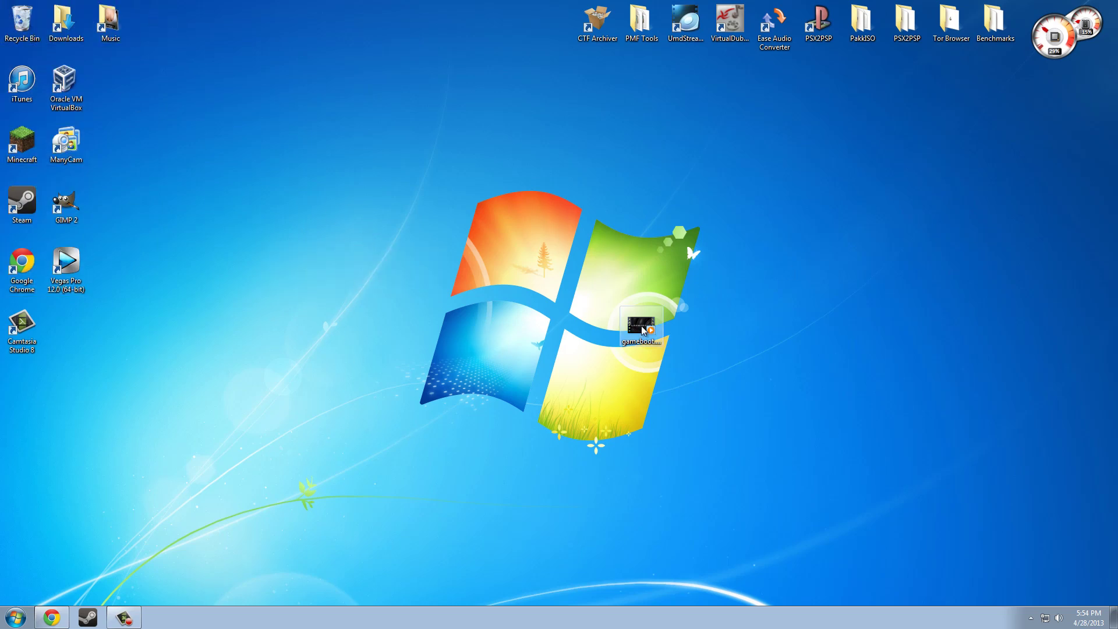
pyautogui.moveTo(640, 326); pyautogui.dragTo(465, 270)
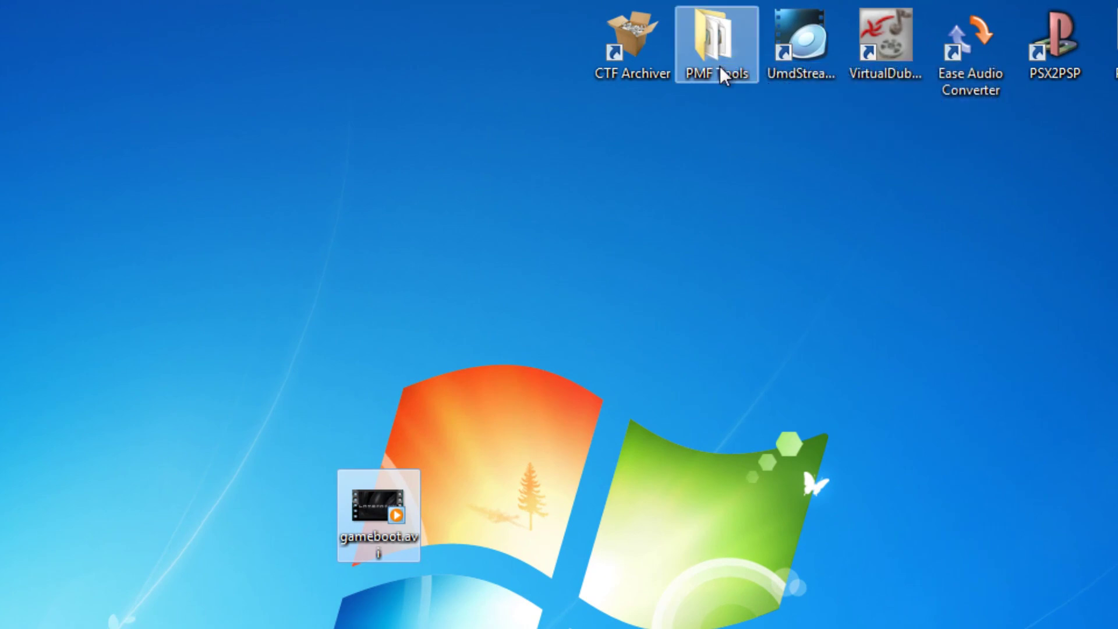
# Open the PMF Tools folder and move gameboot.avi from the desktop into it, alongside gameboot.avs.
pyautogui.doubleClick(687, 53)
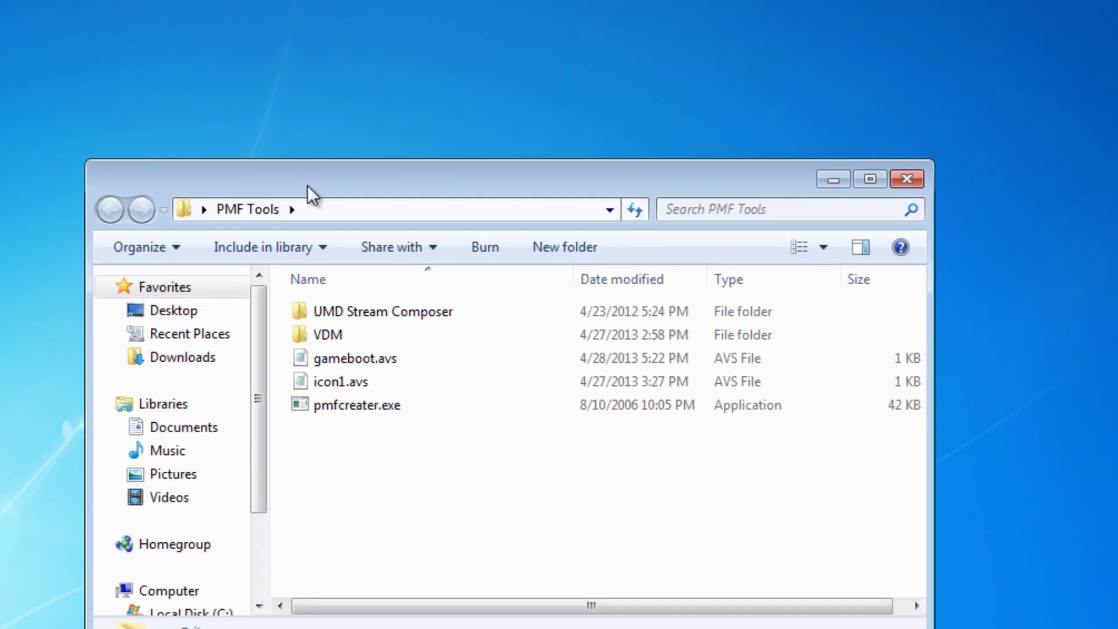
pyautogui.moveTo(343, 325); pyautogui.dragTo(697, 253)
pyautogui.click(740, 432)
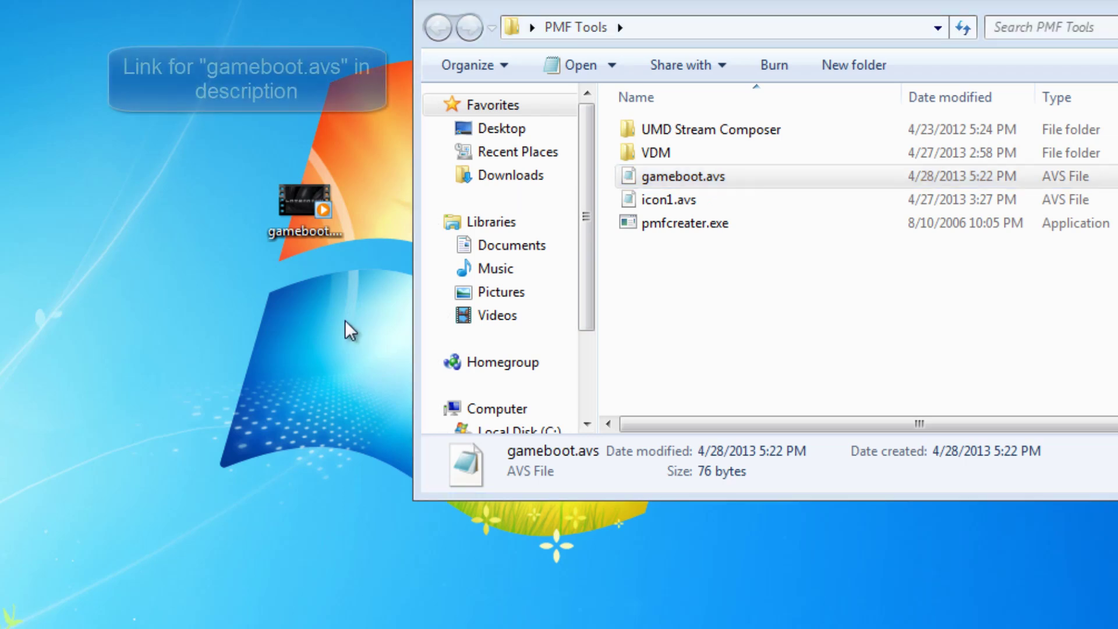
pyautogui.click(680, 310)
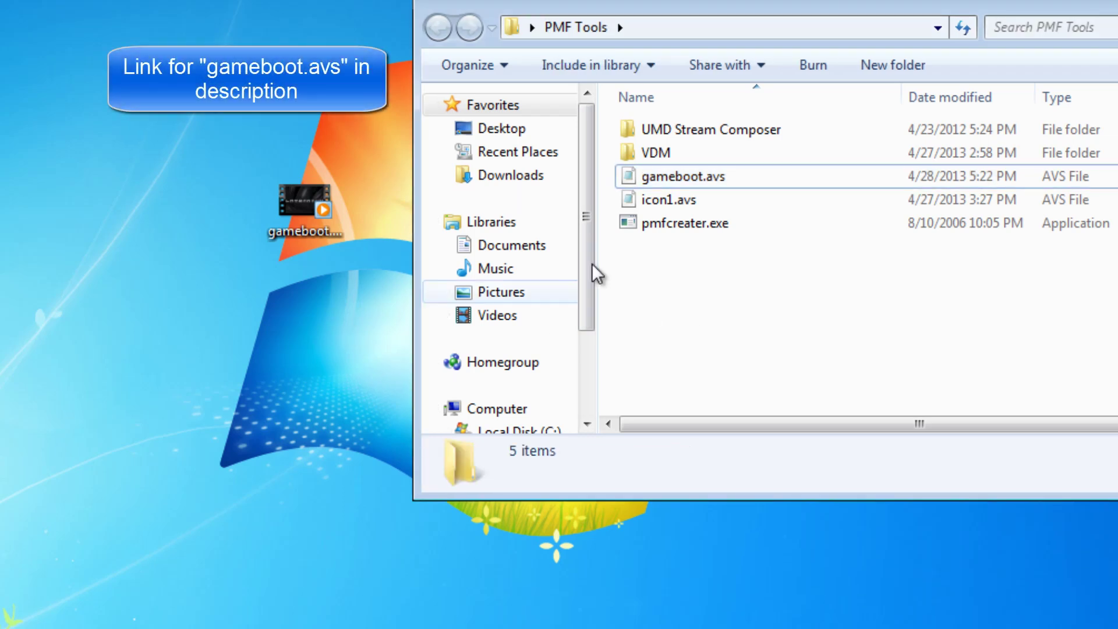
pyautogui.click(711, 184)
pyautogui.click(732, 343)
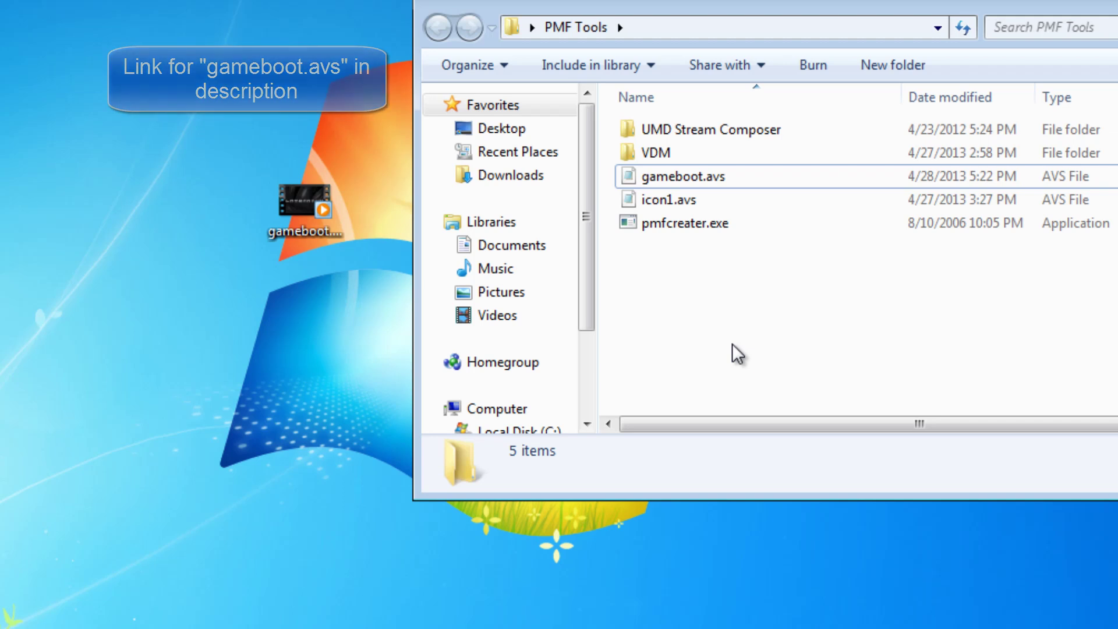
pyautogui.click(298, 201)
pyautogui.moveTo(298, 201); pyautogui.dragTo(711, 337)
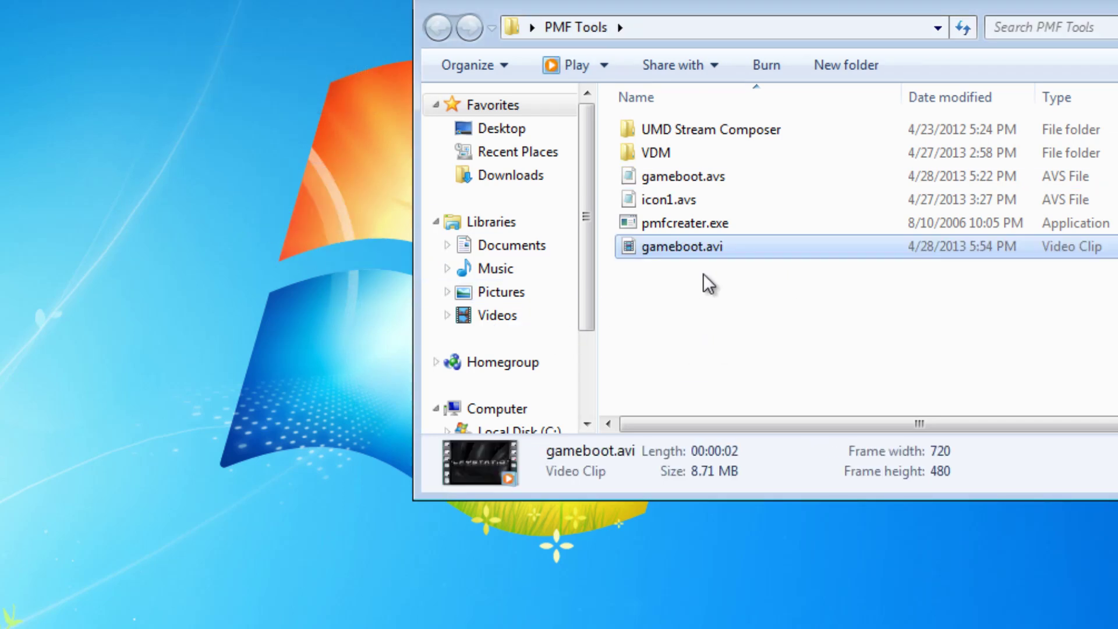
# Compare the file names of gameboot.avs and gameboot.avi in PMF Tools, and close the folder.
pyautogui.click(699, 173)
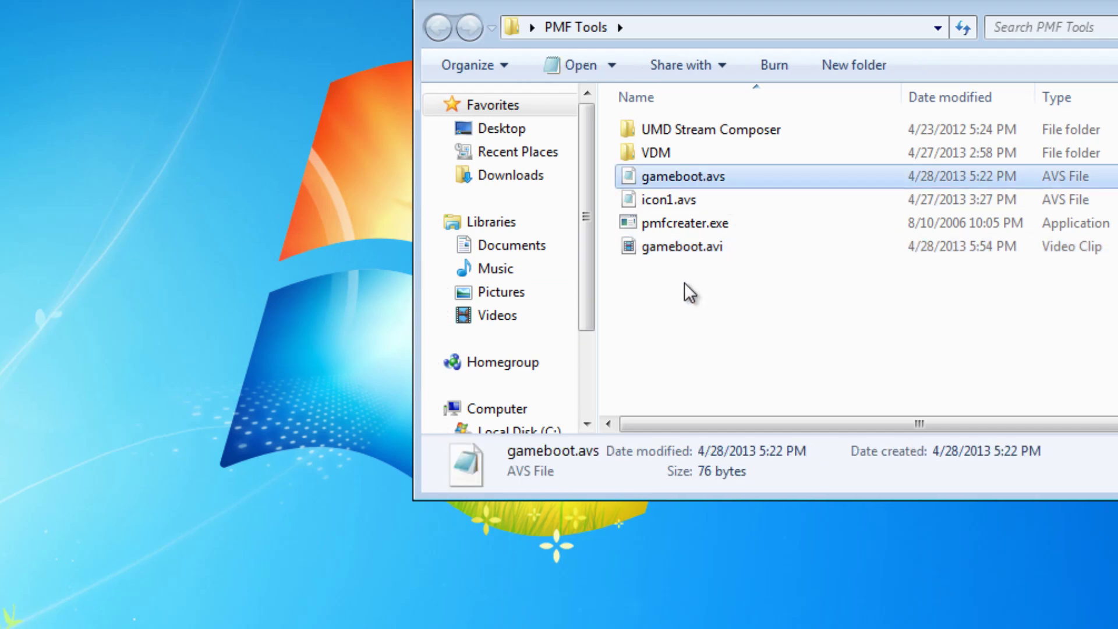
pyautogui.click(676, 244)
pyautogui.click(679, 182)
pyautogui.click(774, 285)
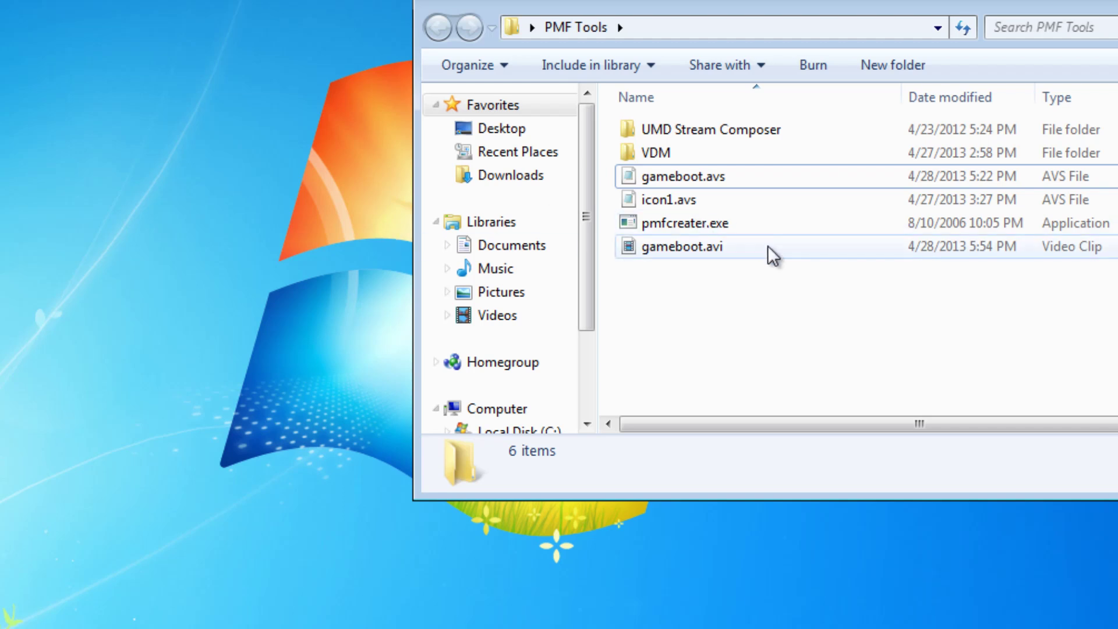
pyautogui.click(766, 257)
pyautogui.click(686, 173)
pyautogui.click(712, 249)
pyautogui.click(713, 181)
pyautogui.click(694, 250)
pyautogui.click(694, 180)
pyautogui.click(696, 253)
pyautogui.click(1065, 250)
# Launch VirtualDubMod and open gameboot.avs from the PMF Tools folder on the desktop.
pyautogui.doubleClick(591, 74)
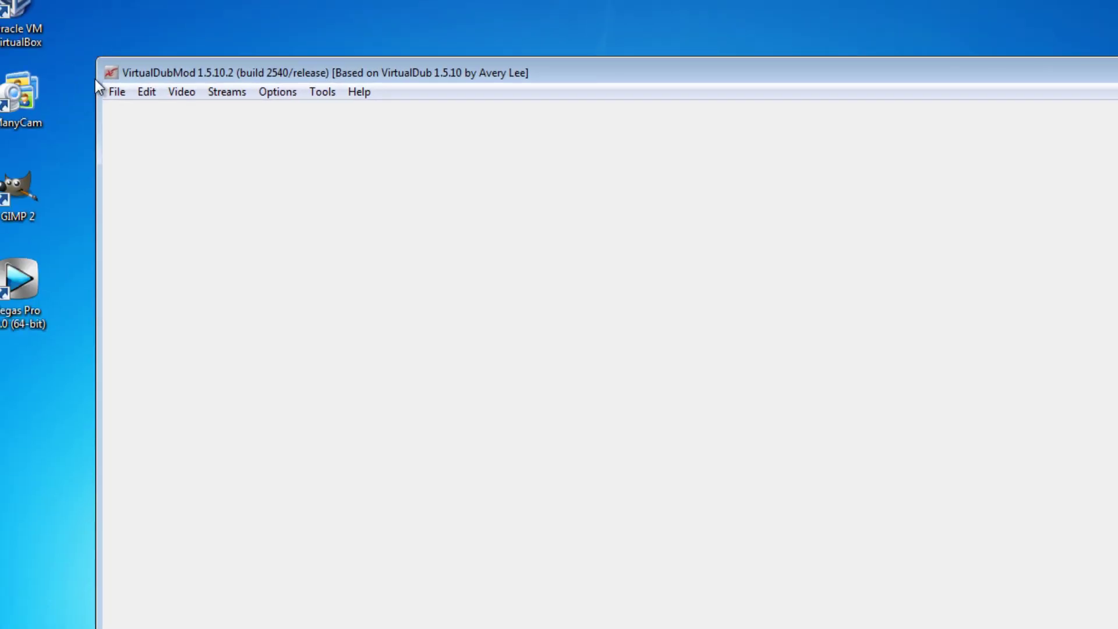
pyautogui.click(117, 92)
pyautogui.click(127, 113)
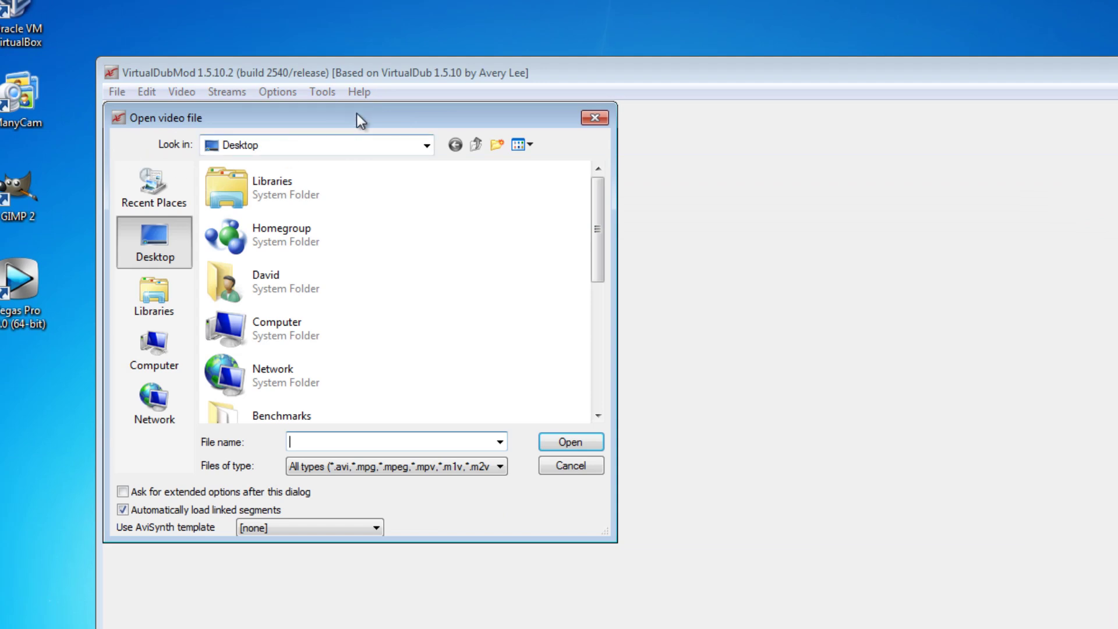
pyautogui.moveTo(358, 113); pyautogui.dragTo(651, 100)
pyautogui.moveTo(885, 257); pyautogui.dragTo(885, 284)
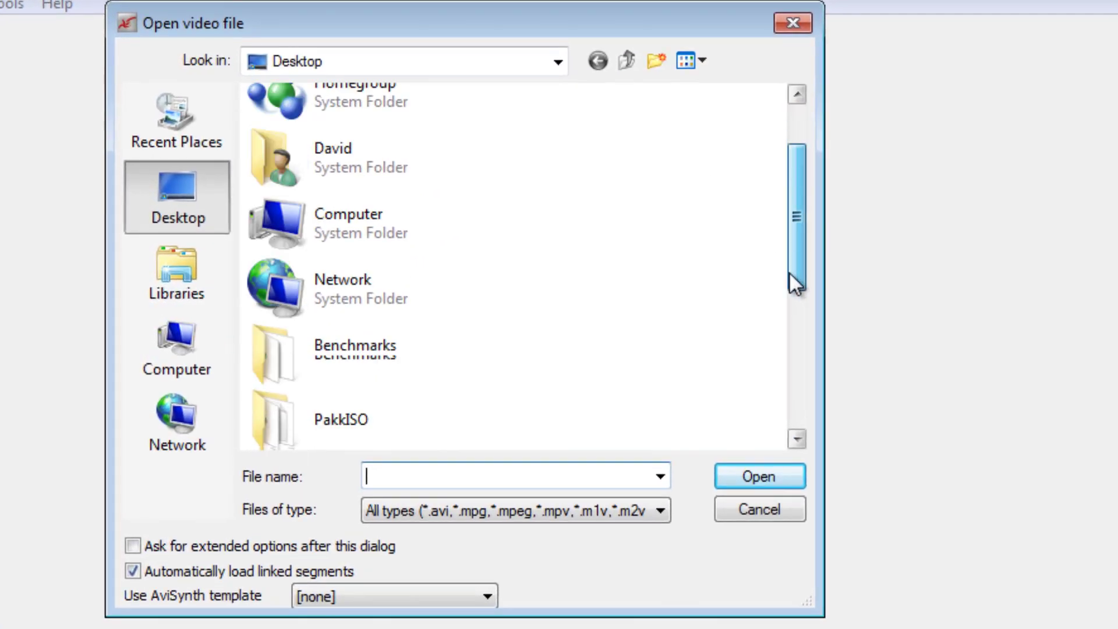
pyautogui.moveTo(789, 274); pyautogui.dragTo(785, 364)
pyautogui.doubleClick(318, 212)
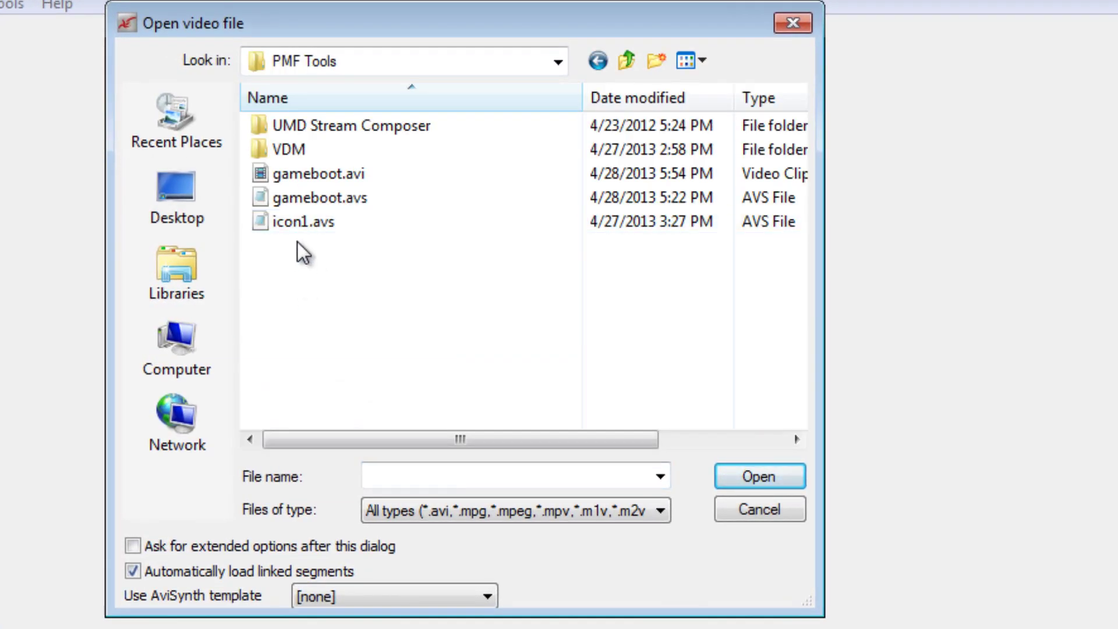
pyautogui.click(306, 198)
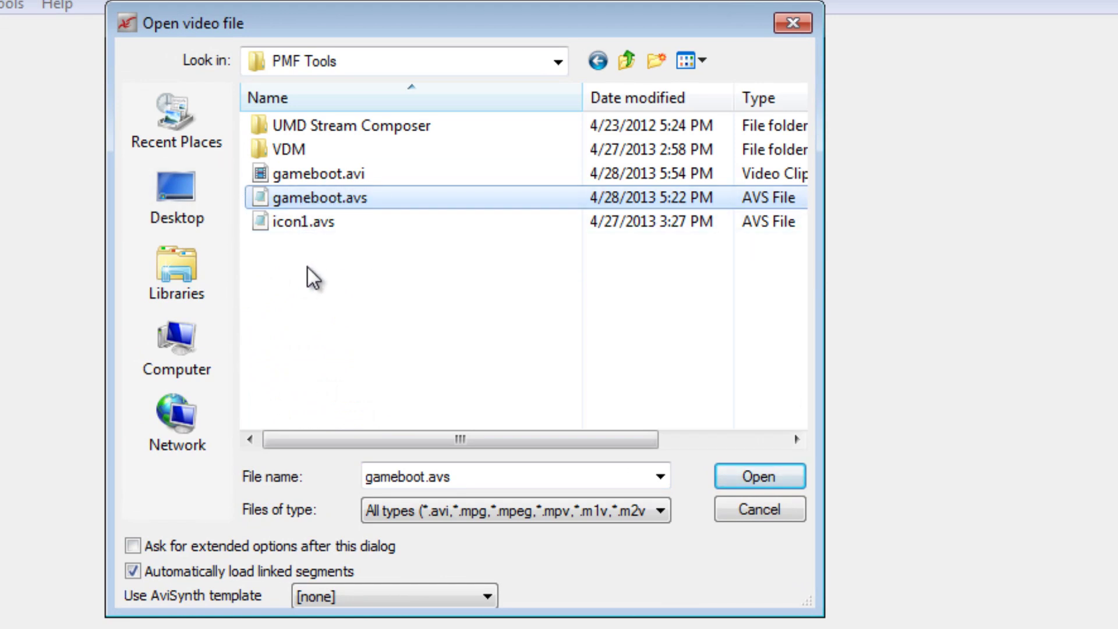
pyautogui.click(309, 175)
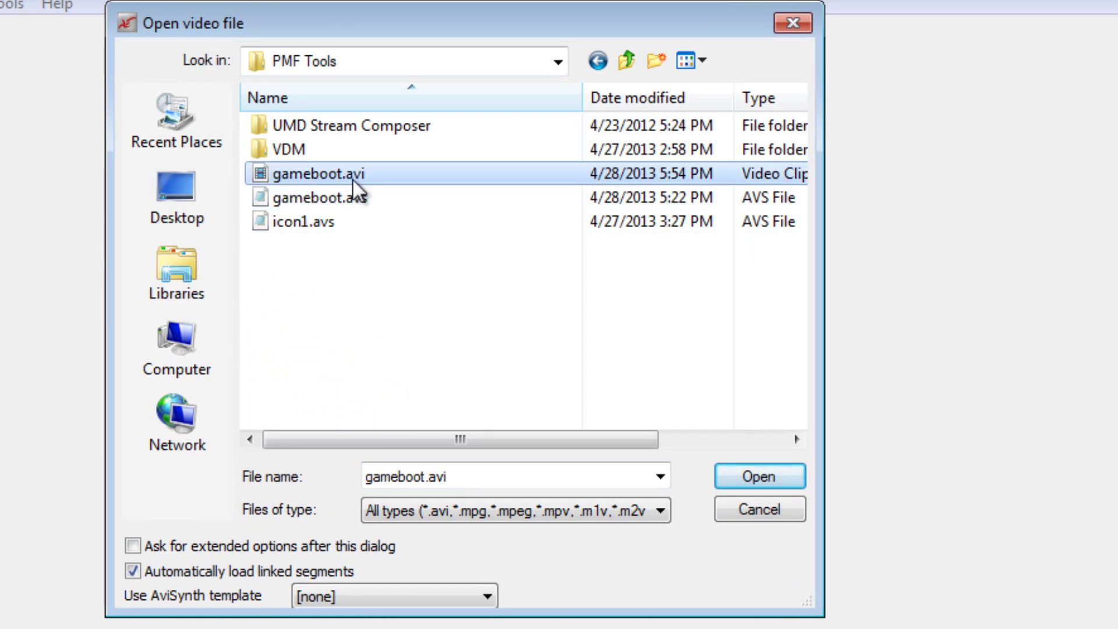
pyautogui.click(319, 203)
pyautogui.click(751, 485)
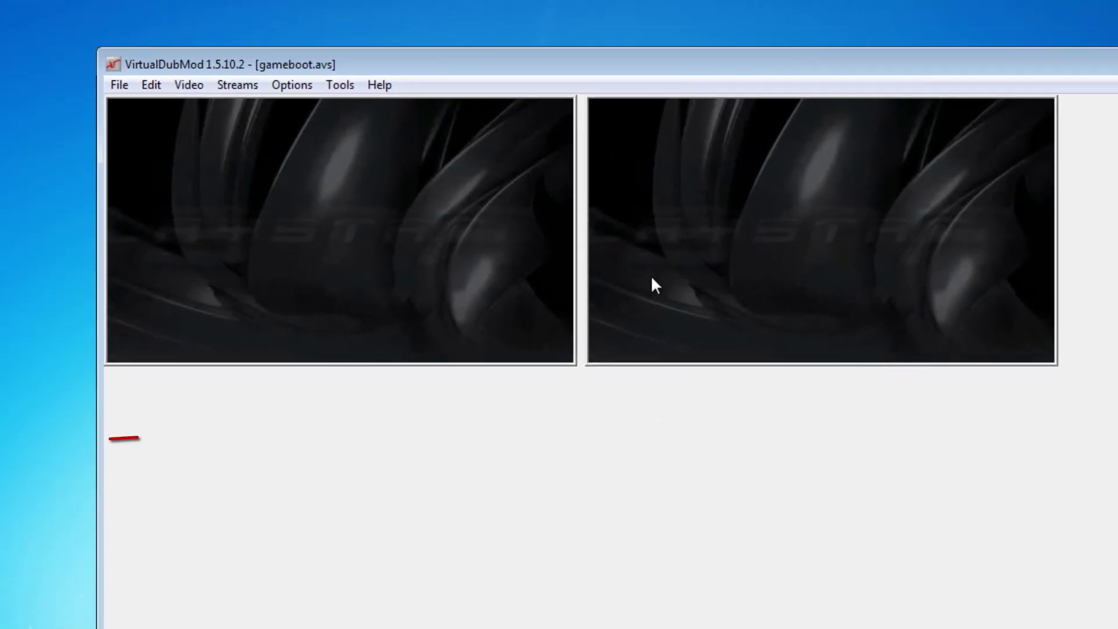
# Save the clip's audio stream from the stream list as a WAV file named gameboot on the desktop, and close the list.
pyautogui.click(229, 85)
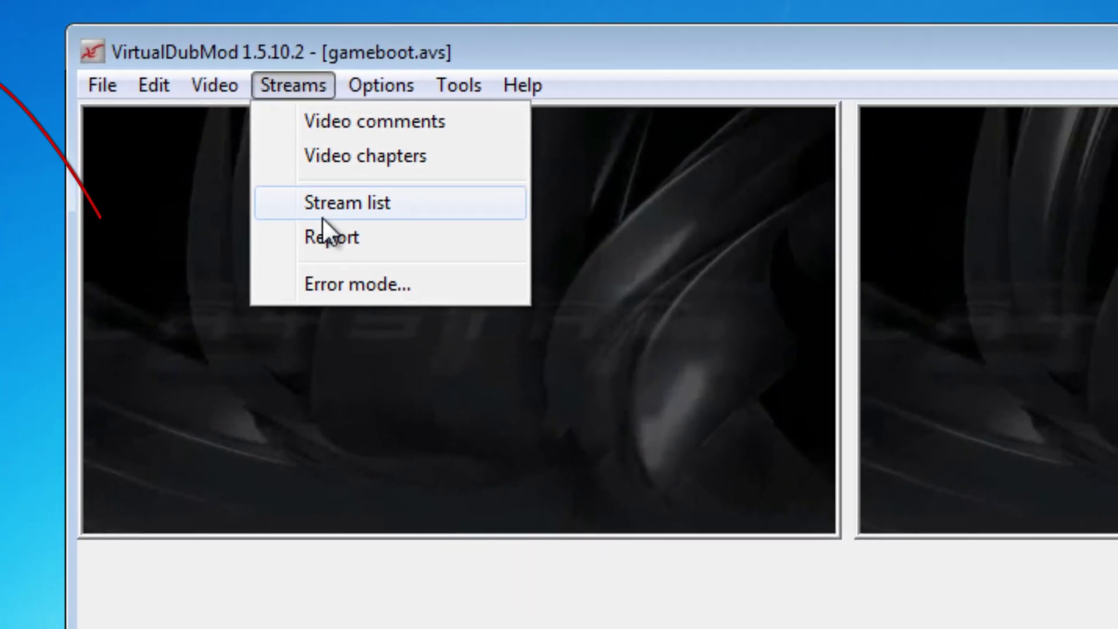
pyautogui.click(309, 256)
pyautogui.moveTo(556, 44); pyautogui.dragTo(696, 61)
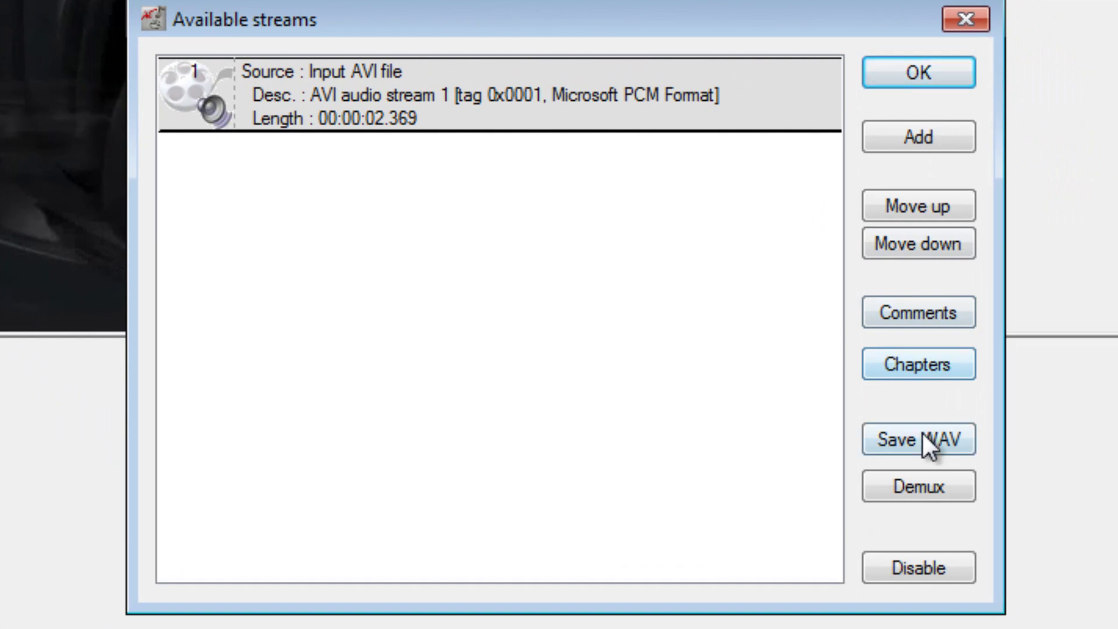
pyautogui.click(926, 442)
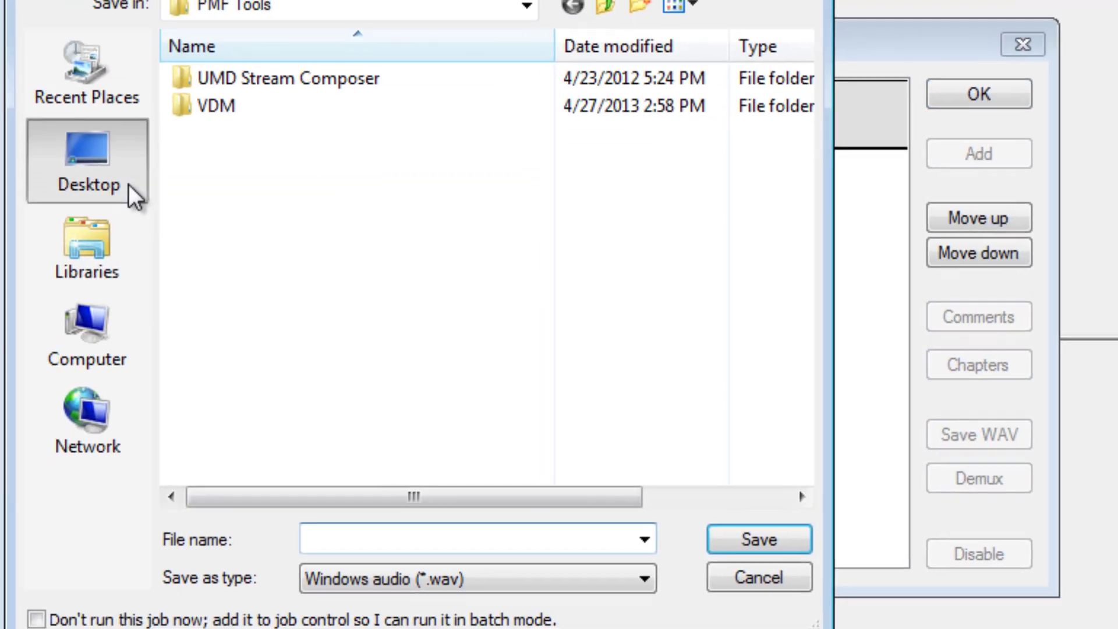
pyautogui.click(131, 187)
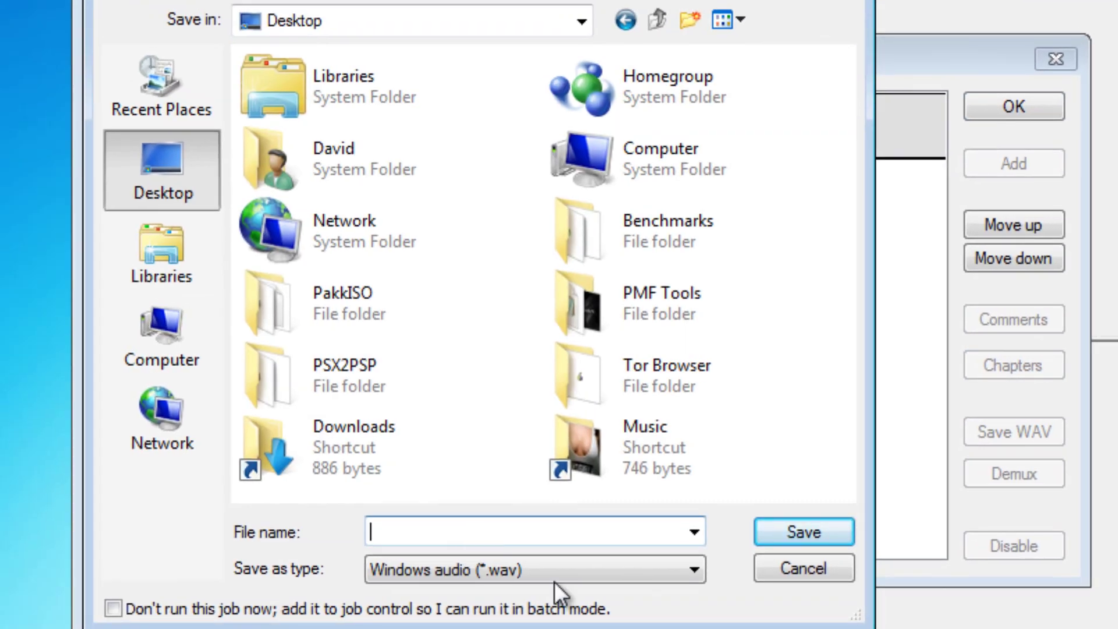
pyautogui.write('gameboot')
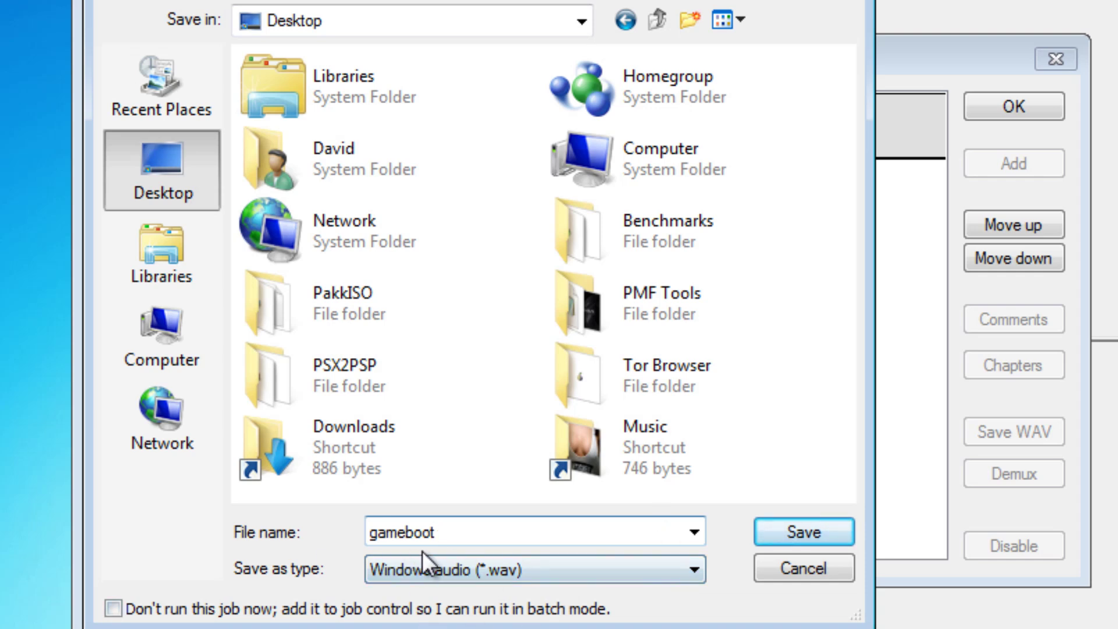
pyautogui.click(816, 529)
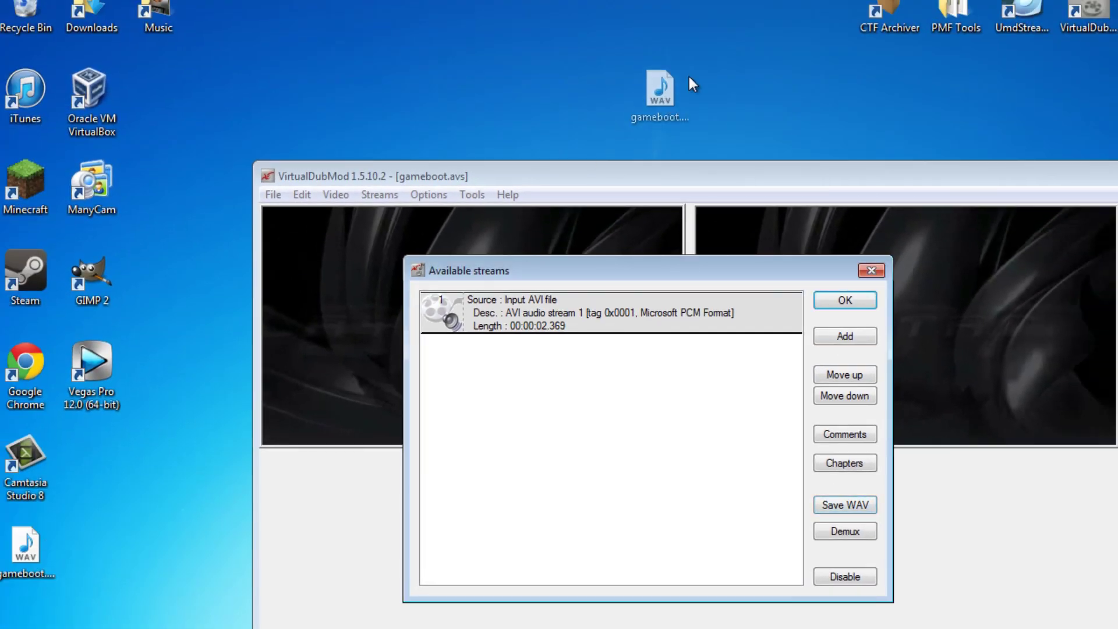
pyautogui.moveTo(689, 75); pyautogui.dragTo(691, 77)
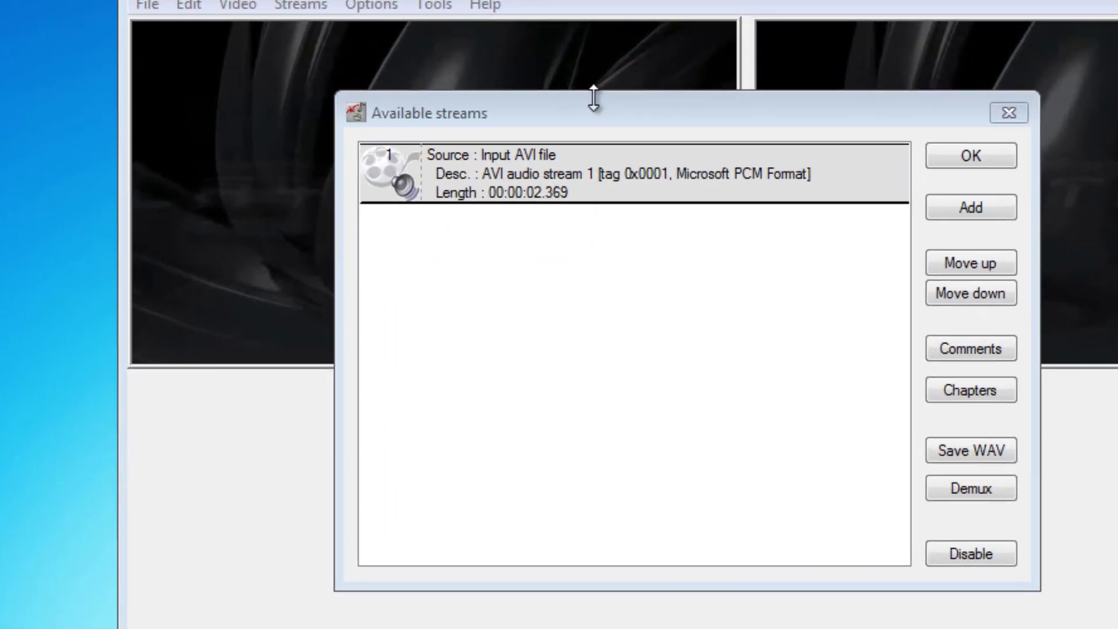
pyautogui.click(578, 277)
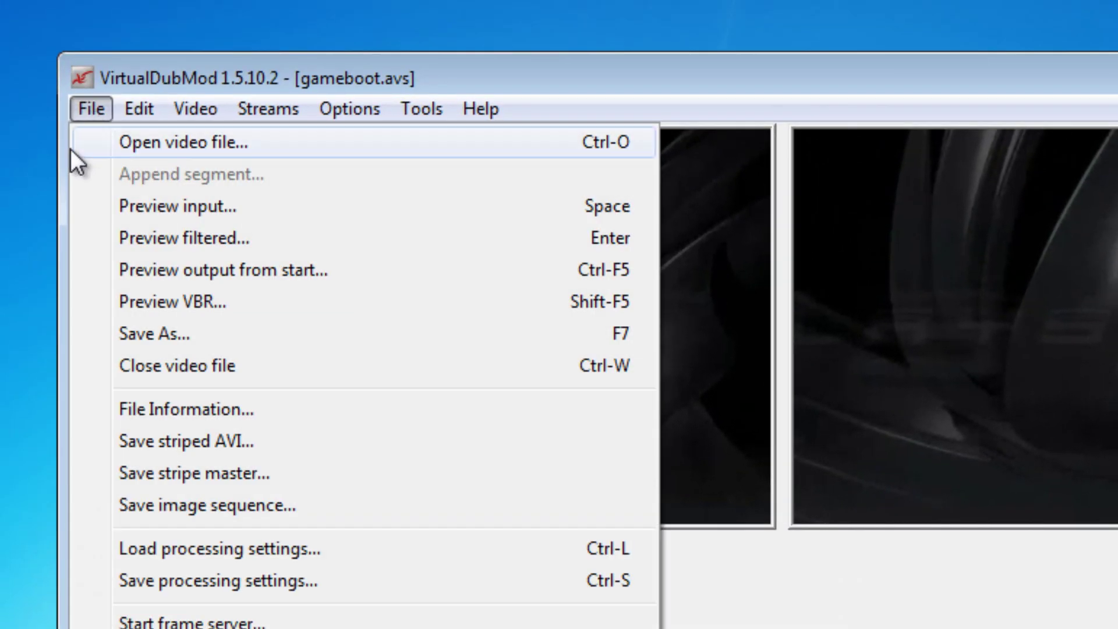
# Save the video to the desktop as gameboot in AVI format with full processing and uncompressed RGB, and exit VirtualDubMod.
pyautogui.click(121, 340)
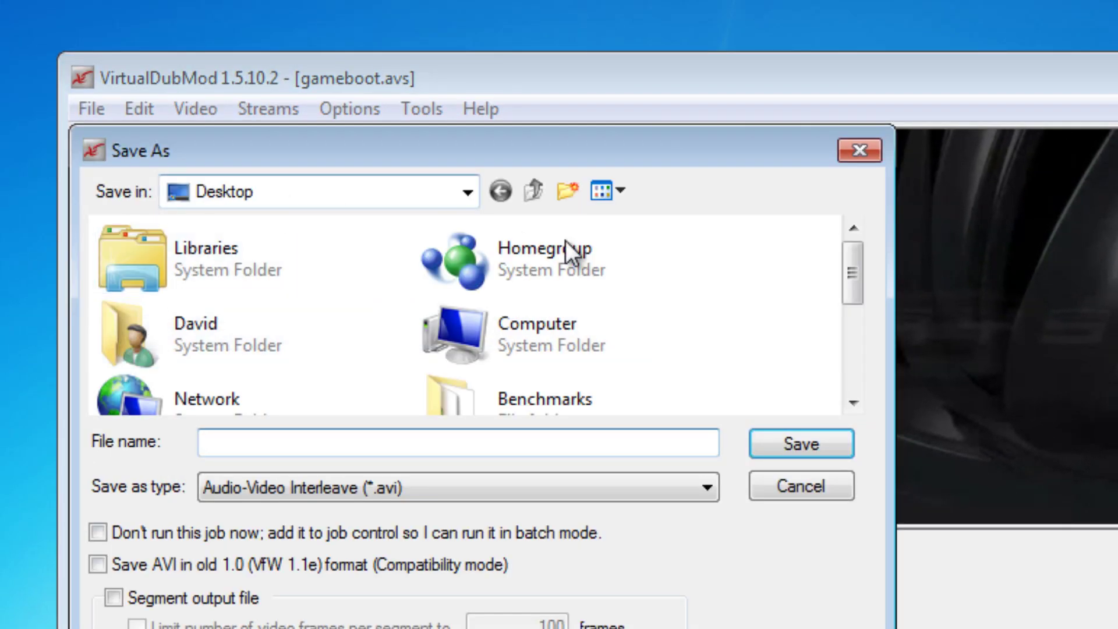
pyautogui.write('gameboot')
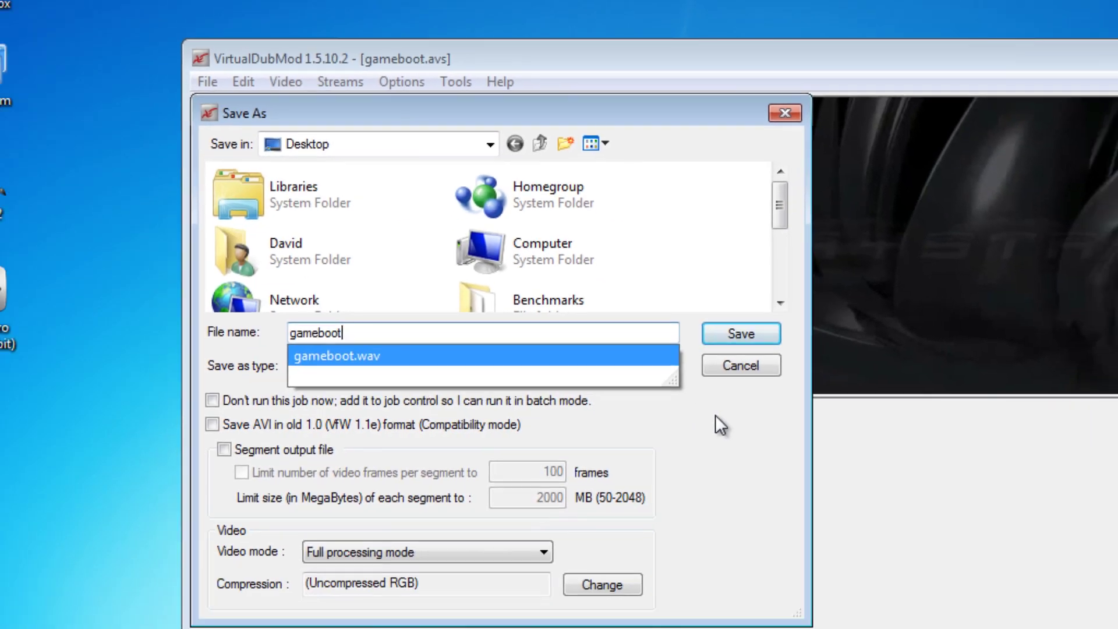
pyautogui.click(766, 551)
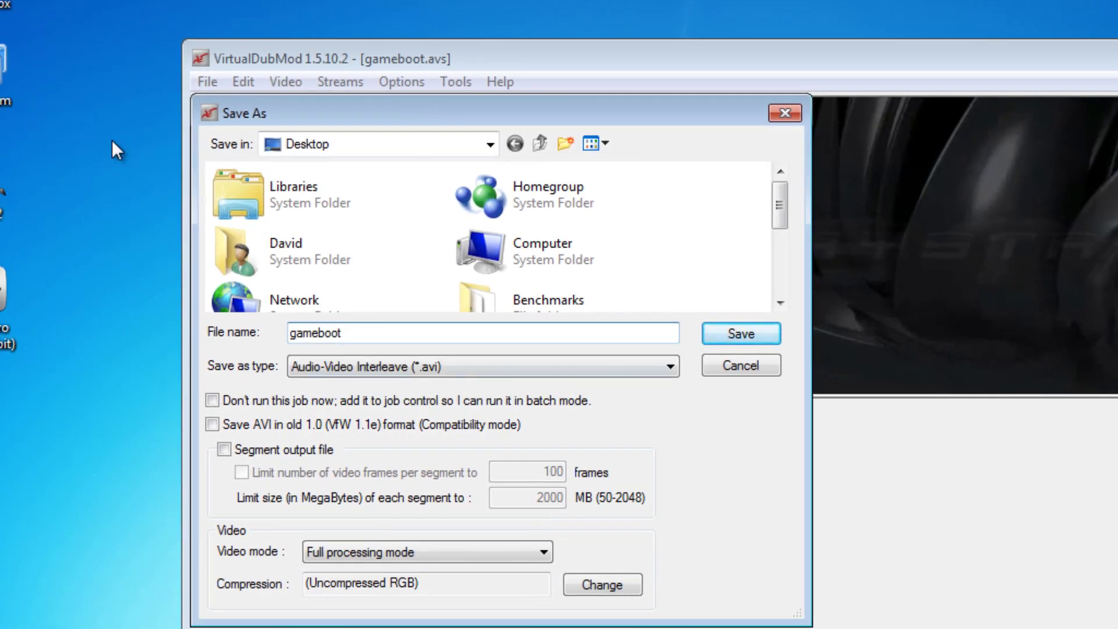
pyautogui.click(722, 336)
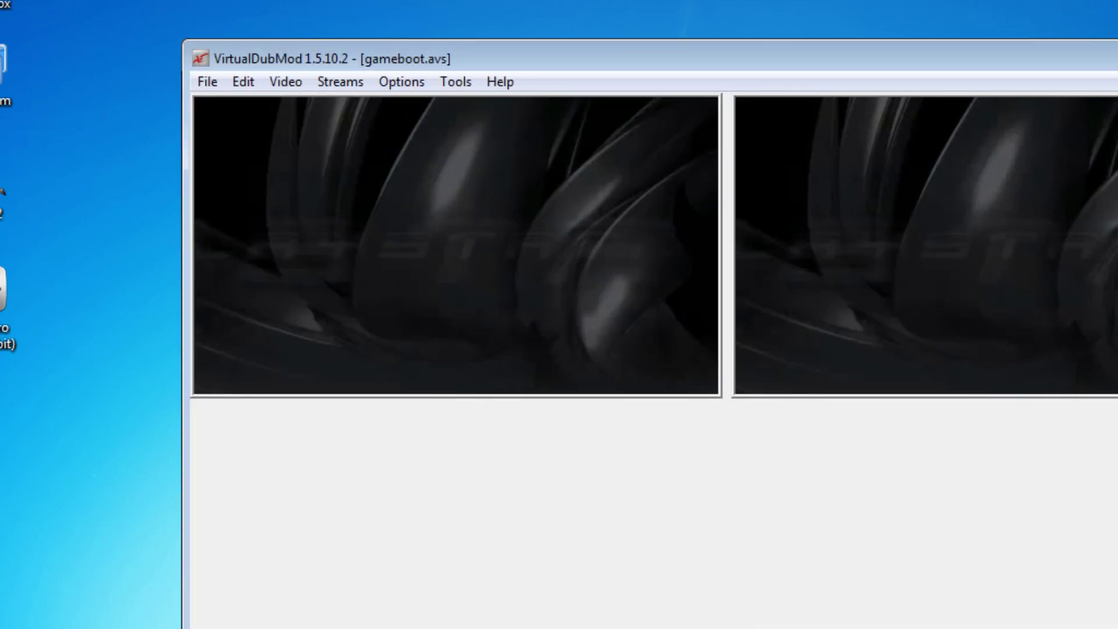
pyautogui.hotkey('alt', 'F4')
# Place the exported gameboot WAV and AVI files side by side in the middle of the desktop.
pyautogui.moveTo(133, 489); pyautogui.dragTo(783, 2)
pyautogui.moveTo(702, 2); pyautogui.dragTo(672, 178)
pyautogui.moveTo(822, 2); pyautogui.dragTo(836, 174)
pyautogui.click(879, 238)
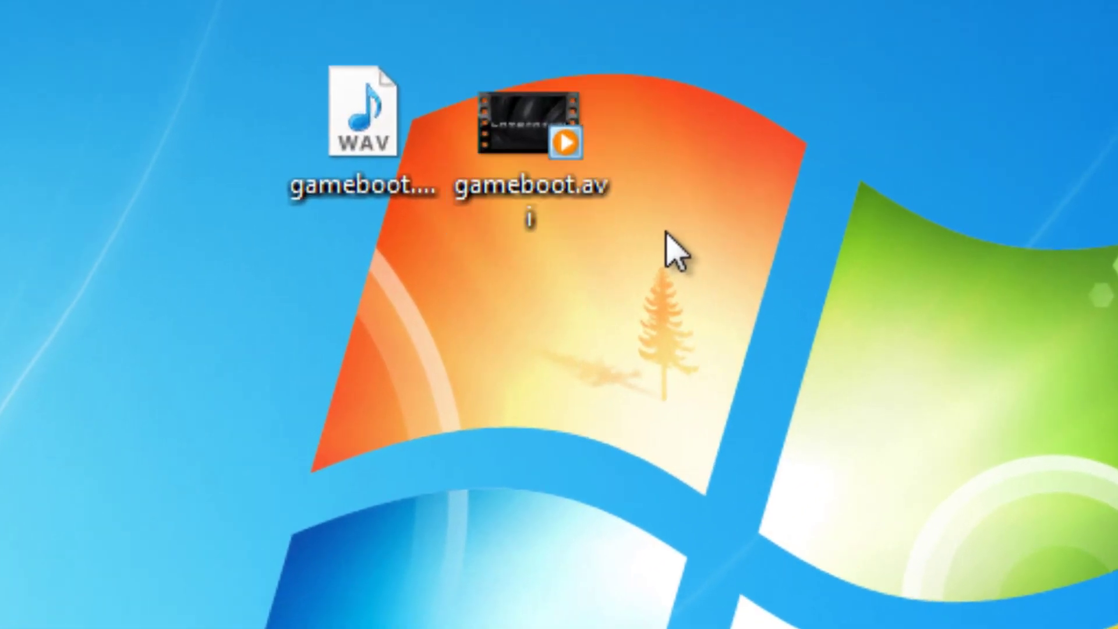
# Play the exported gameboot video and the gameboot WAV audio to check them, closing the player after each.
pyautogui.doubleClick(550, 148)
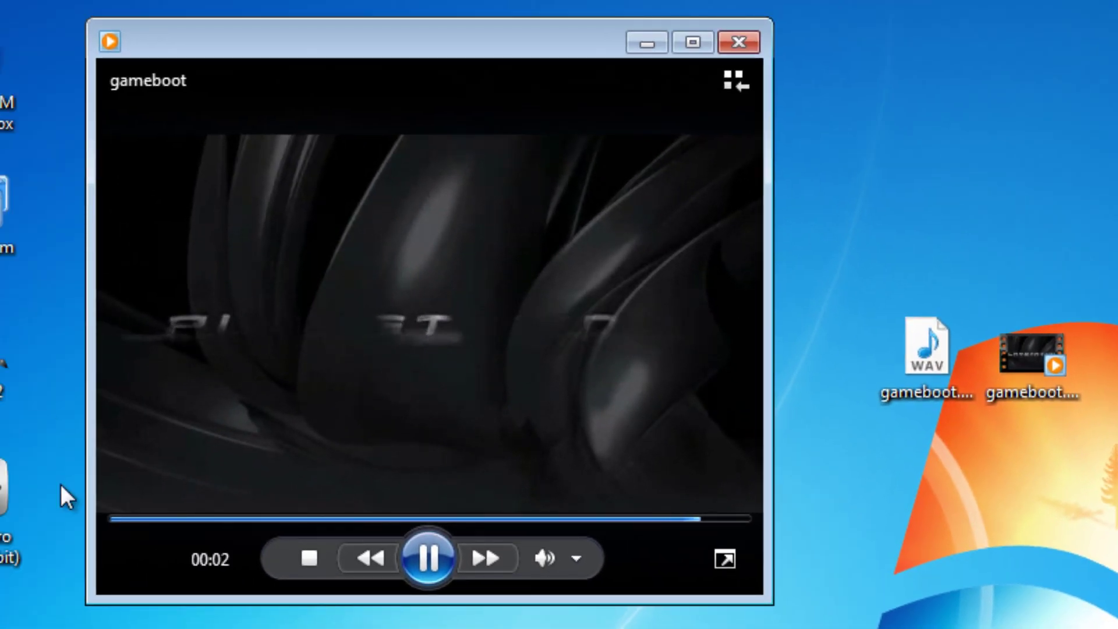
pyautogui.click(755, 49)
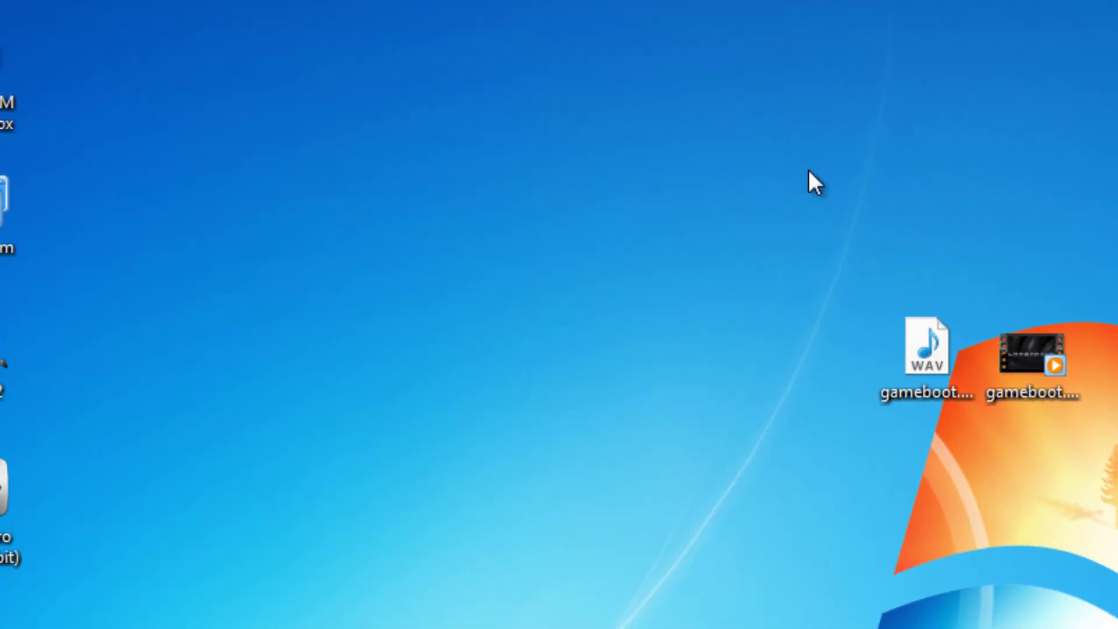
pyautogui.doubleClick(934, 374)
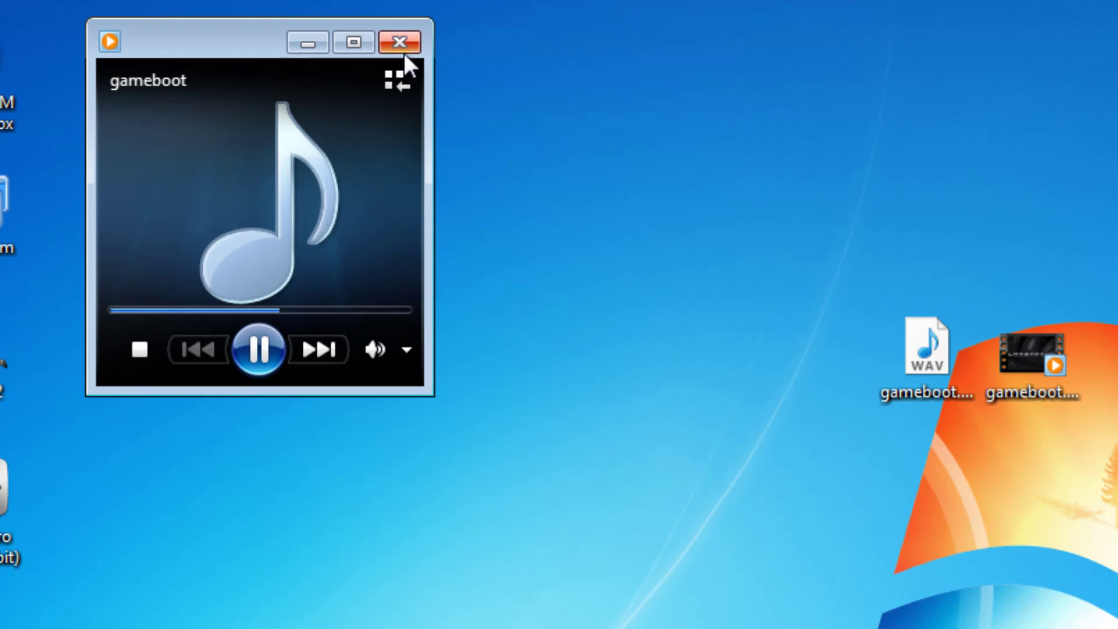
pyautogui.click(401, 43)
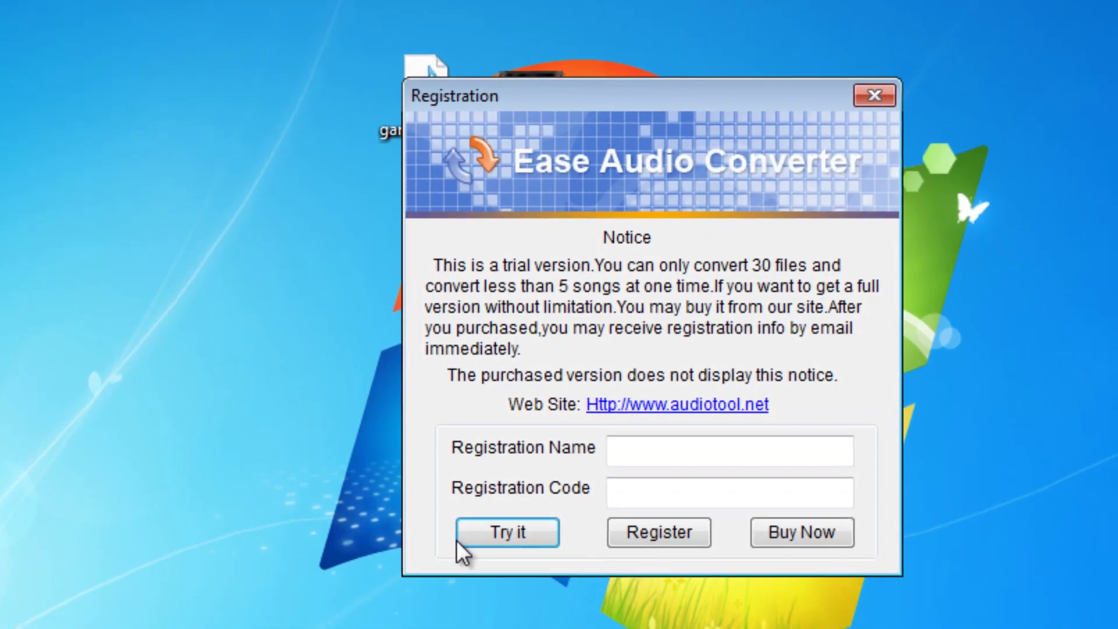
# Start Ease Audio Converter in trial mode and set its output format to WAV.
pyautogui.click(505, 532)
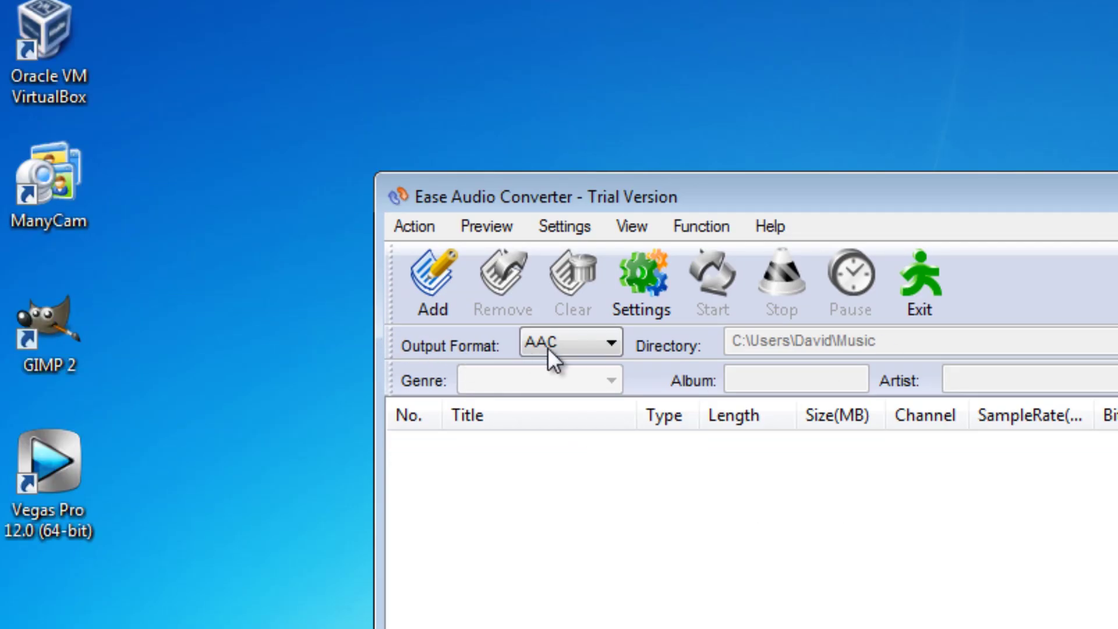
pyautogui.click(550, 347)
pyautogui.click(571, 566)
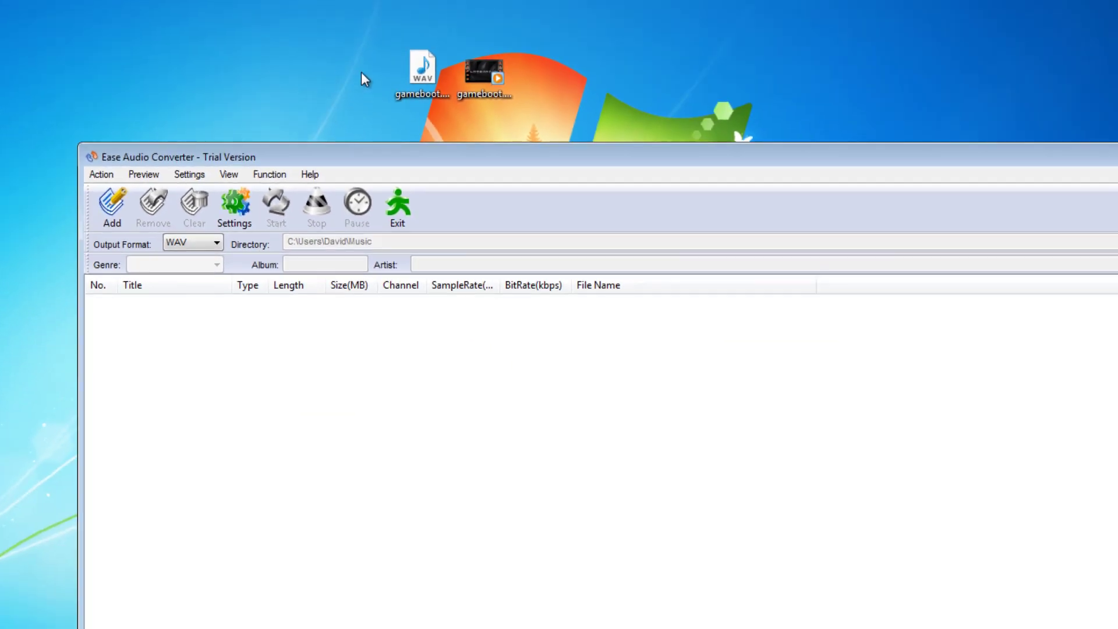
# Load the desktop's gameboot.wav into the converter and convert it to 16bit WAVE (PCM), 44100 Hz, stereo.
pyautogui.moveTo(422, 70); pyautogui.dragTo(494, 217)
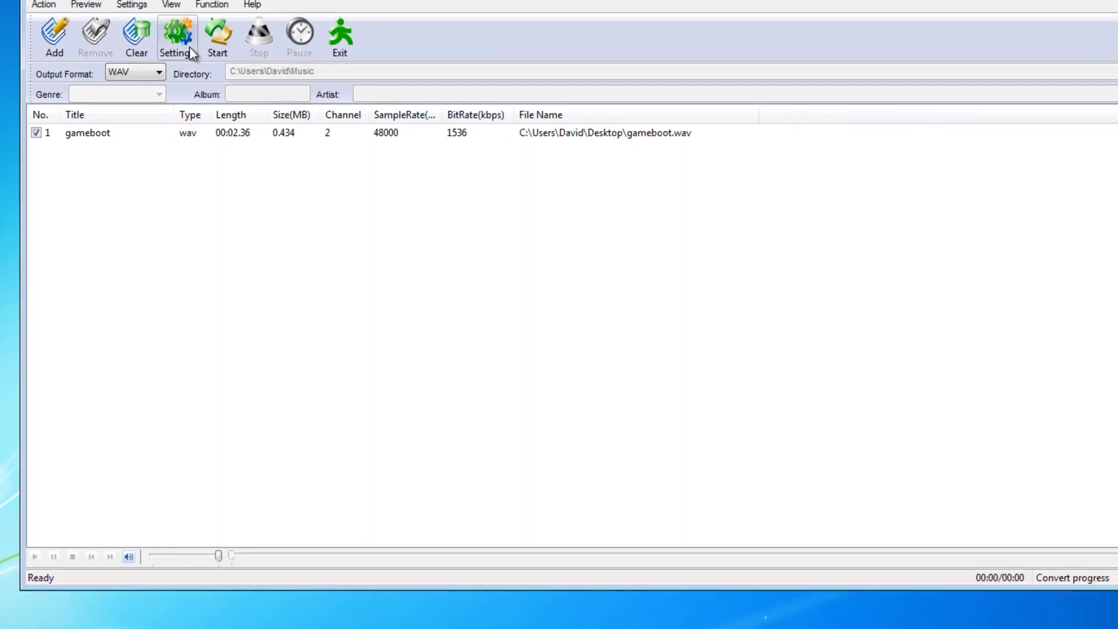
pyautogui.click(244, 216)
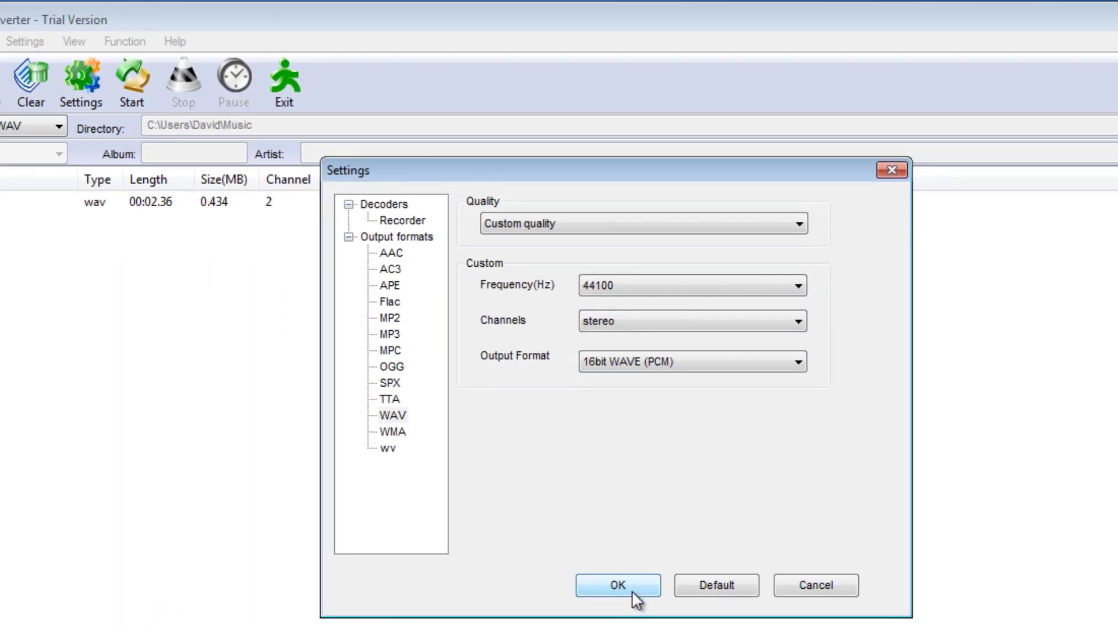
pyautogui.click(645, 587)
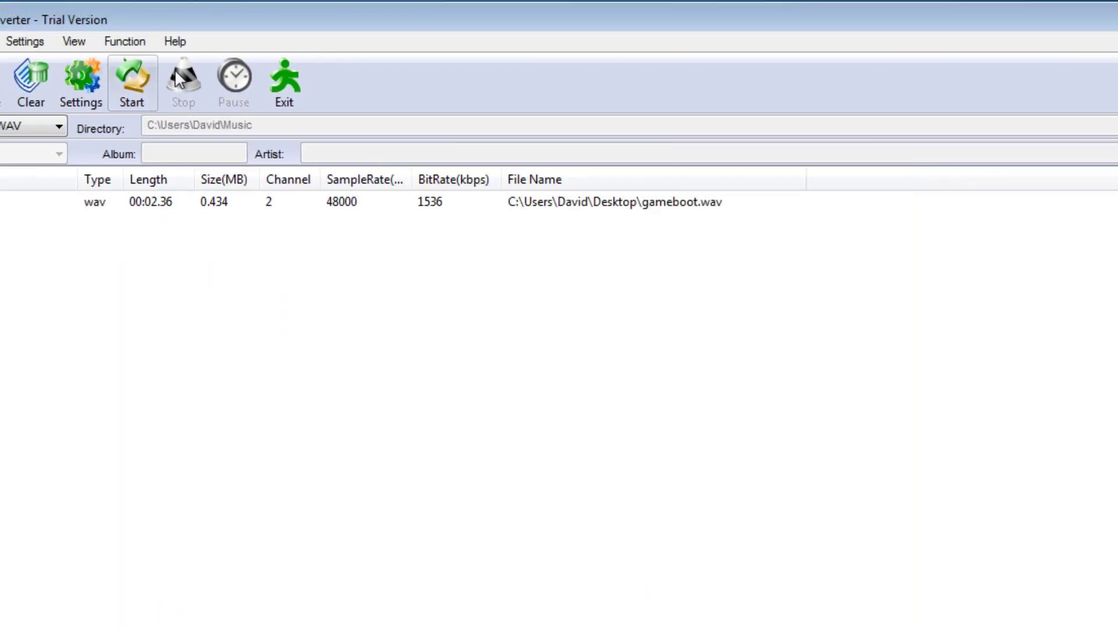
pyautogui.click(133, 81)
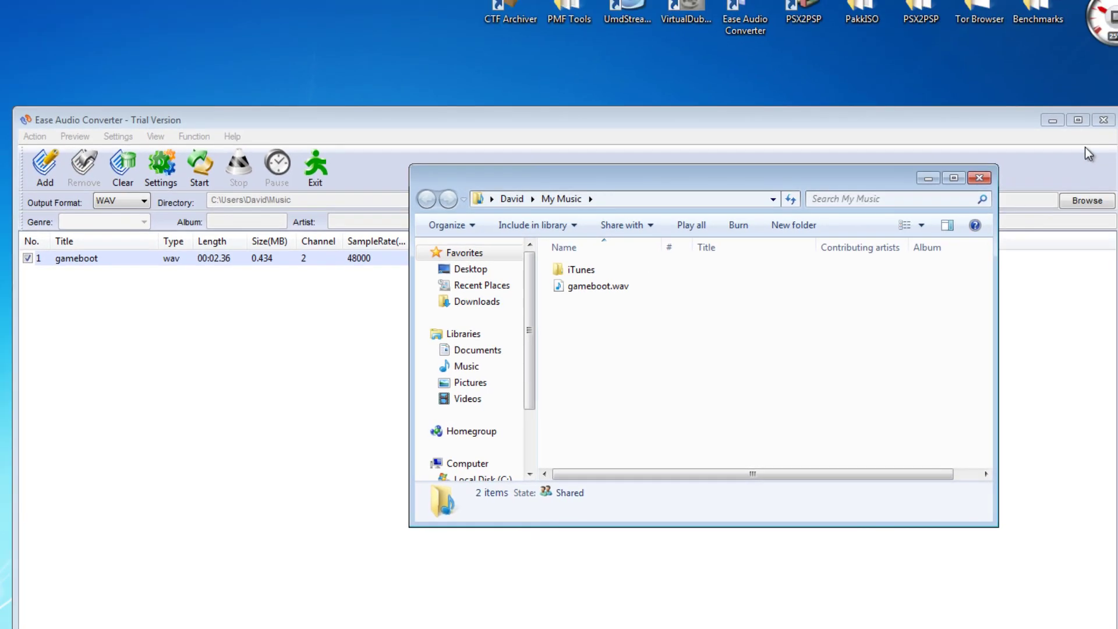
# Exit the converter and move the converted gameboot.wav from My Music to the desktop in place of the old one, closing the folder.
pyautogui.click(1039, 151)
pyautogui.click(1103, 120)
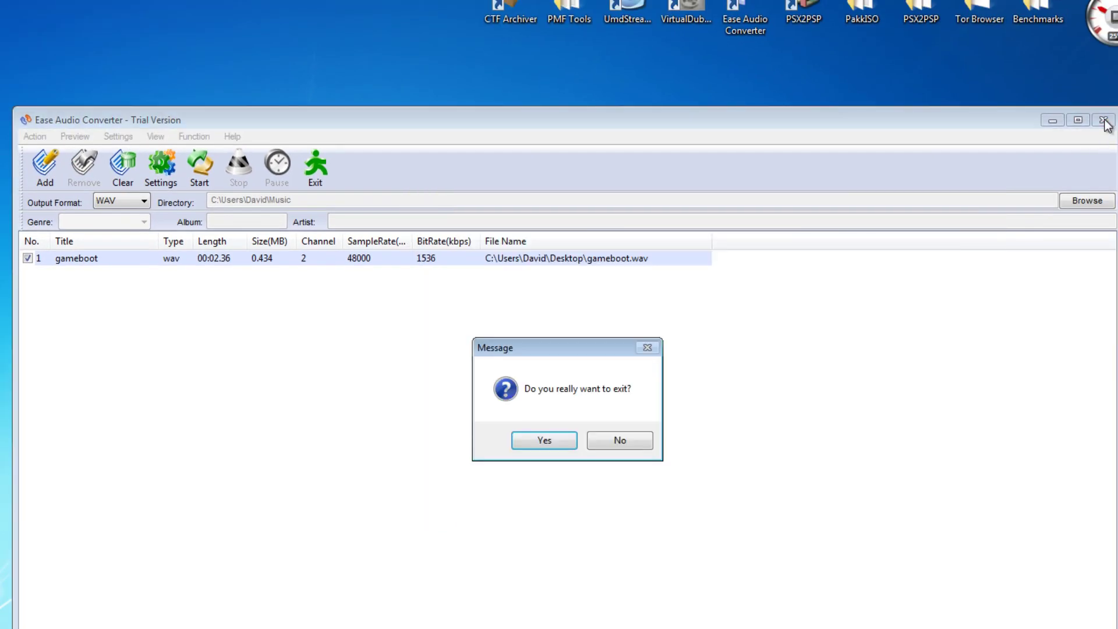
pyautogui.click(531, 441)
pyautogui.click(616, 291)
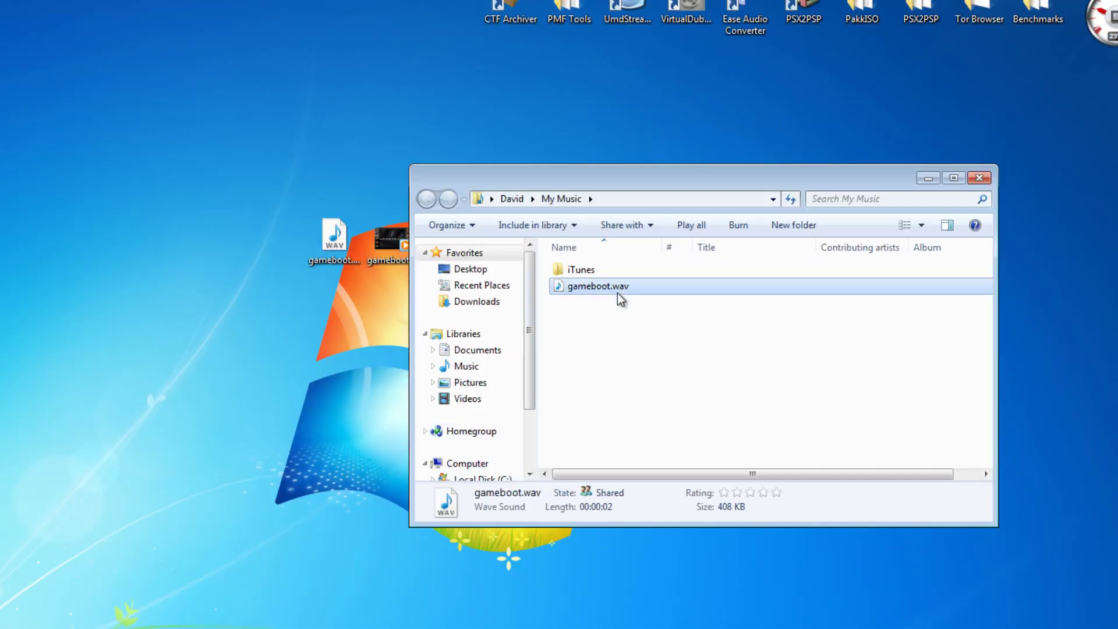
pyautogui.moveTo(611, 289); pyautogui.dragTo(251, 111)
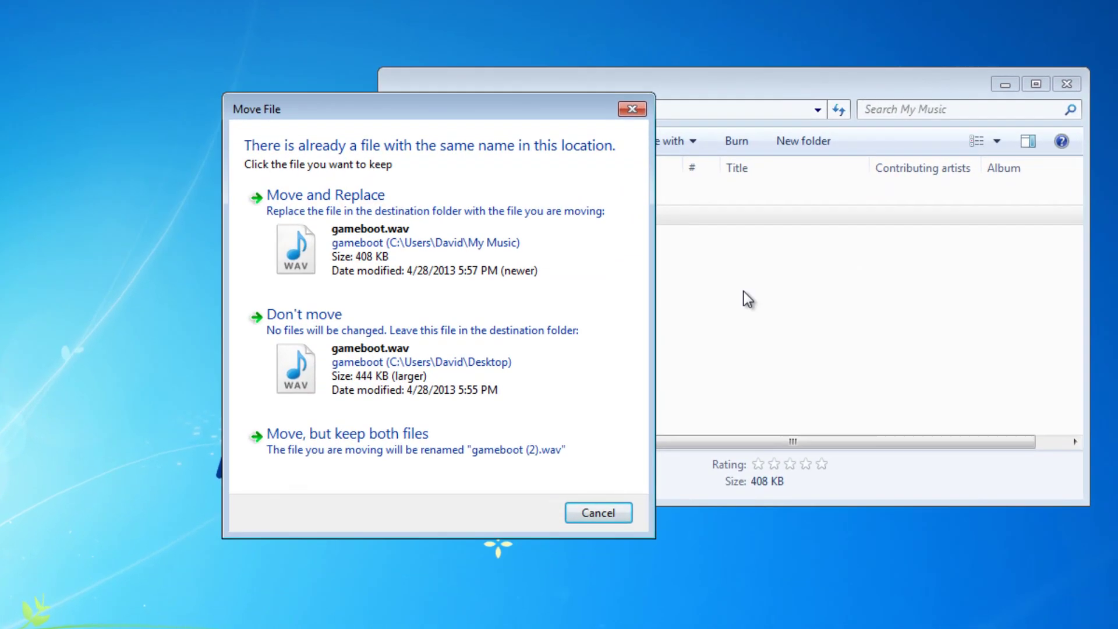
pyautogui.click(478, 326)
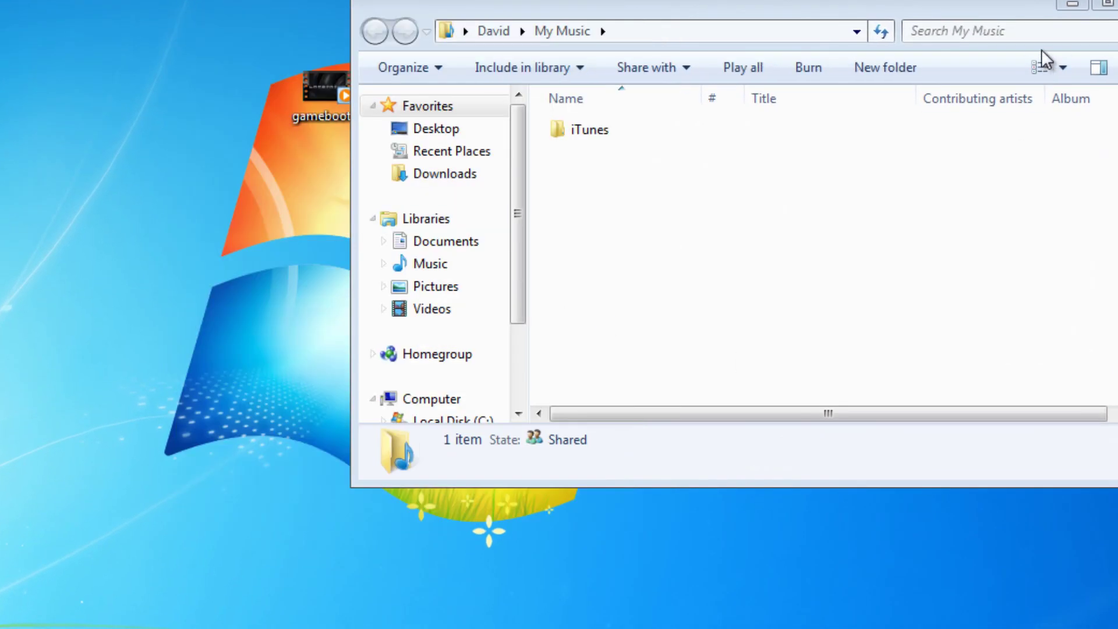
pyautogui.click(1117, 3)
# Arrange the converted gameboot WAV and the gameboot AVI side by side on the desktop.
pyautogui.moveTo(1, 88); pyautogui.dragTo(198, 88)
pyautogui.click(226, 180)
pyautogui.click(175, 110)
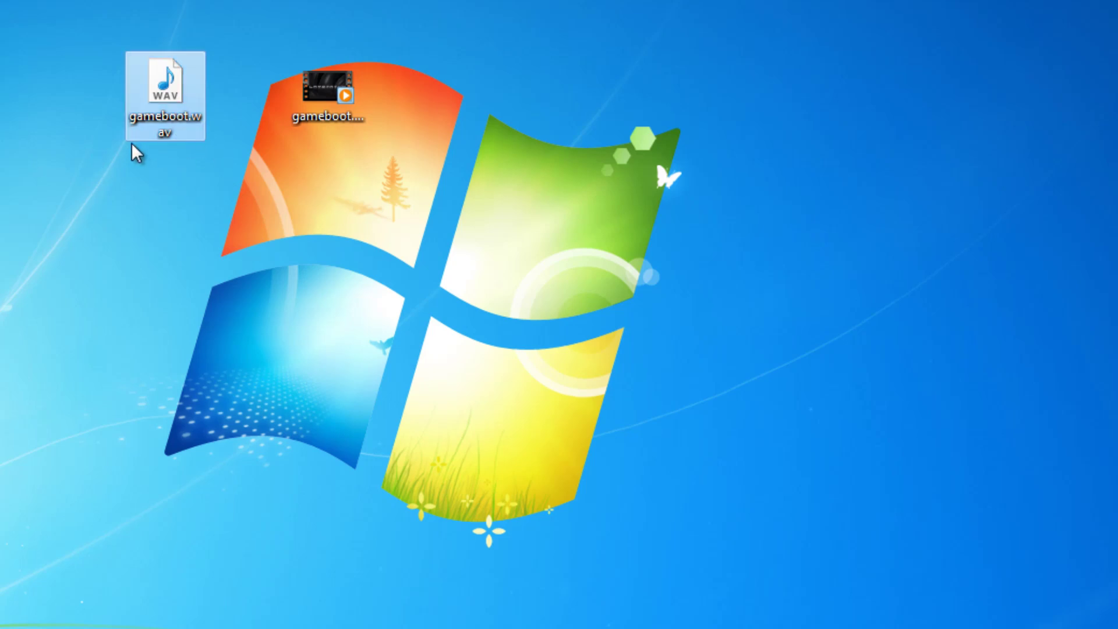
pyautogui.moveTo(332, 96); pyautogui.dragTo(243, 103)
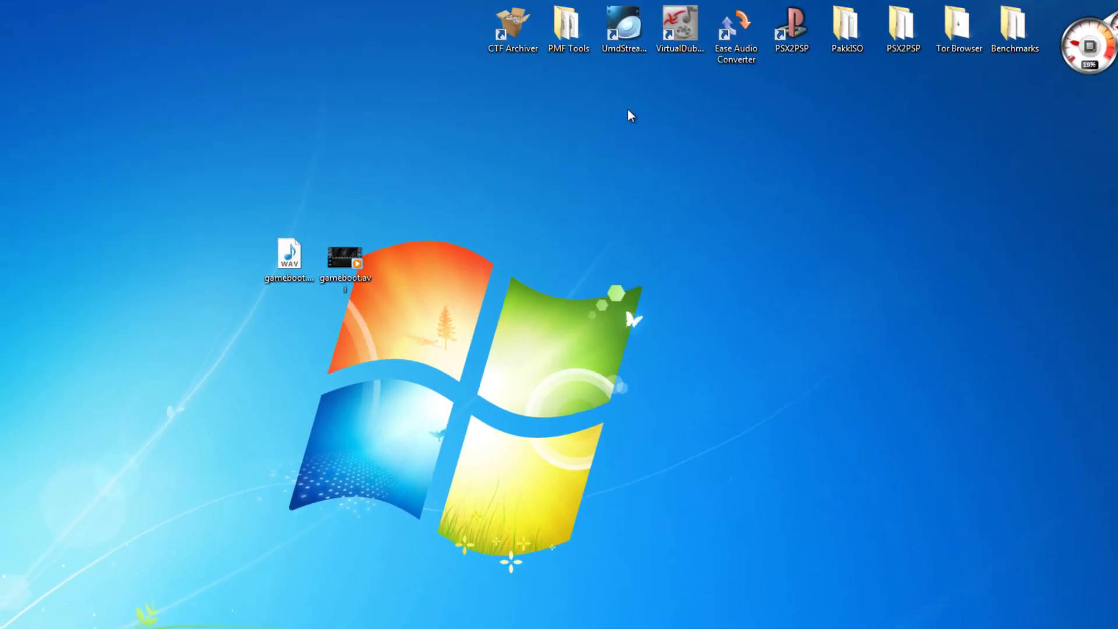
# Launch UMD Stream Composer and start creating a new clip.
pyautogui.moveTo(633, 110); pyautogui.dragTo(442, 150)
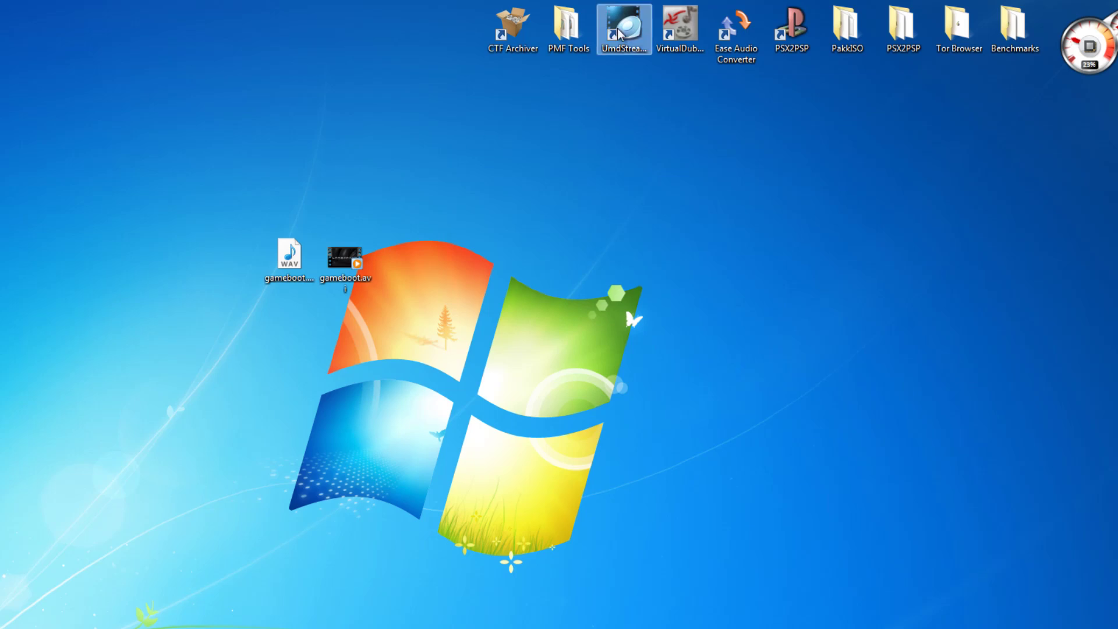
pyautogui.doubleClick(619, 33)
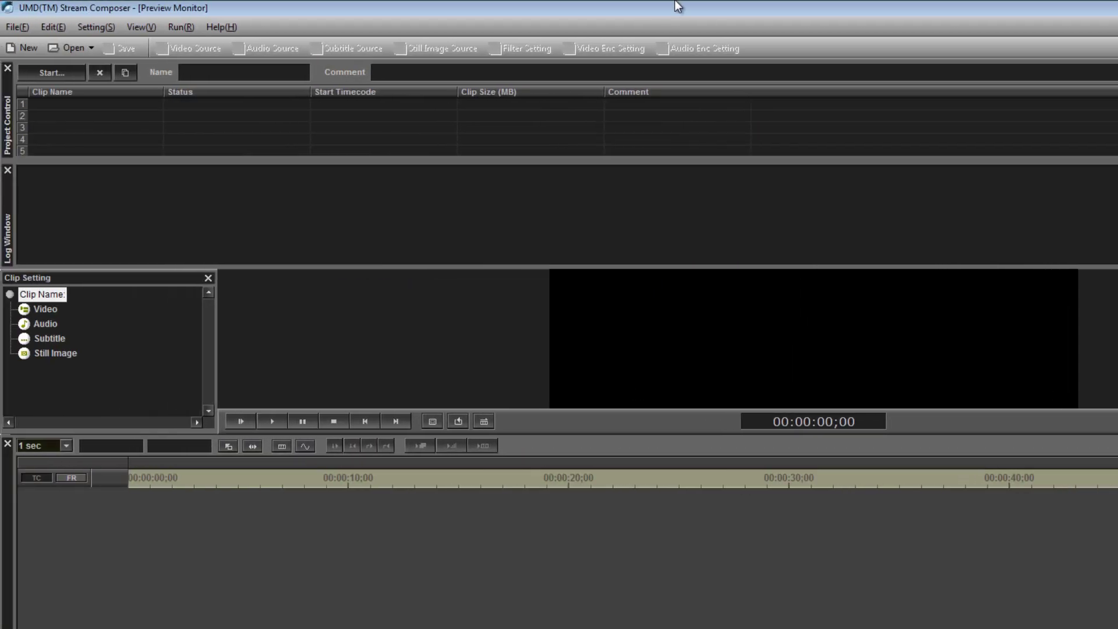
pyautogui.moveTo(674, 7); pyautogui.dragTo(778, 111)
pyautogui.click(261, 149)
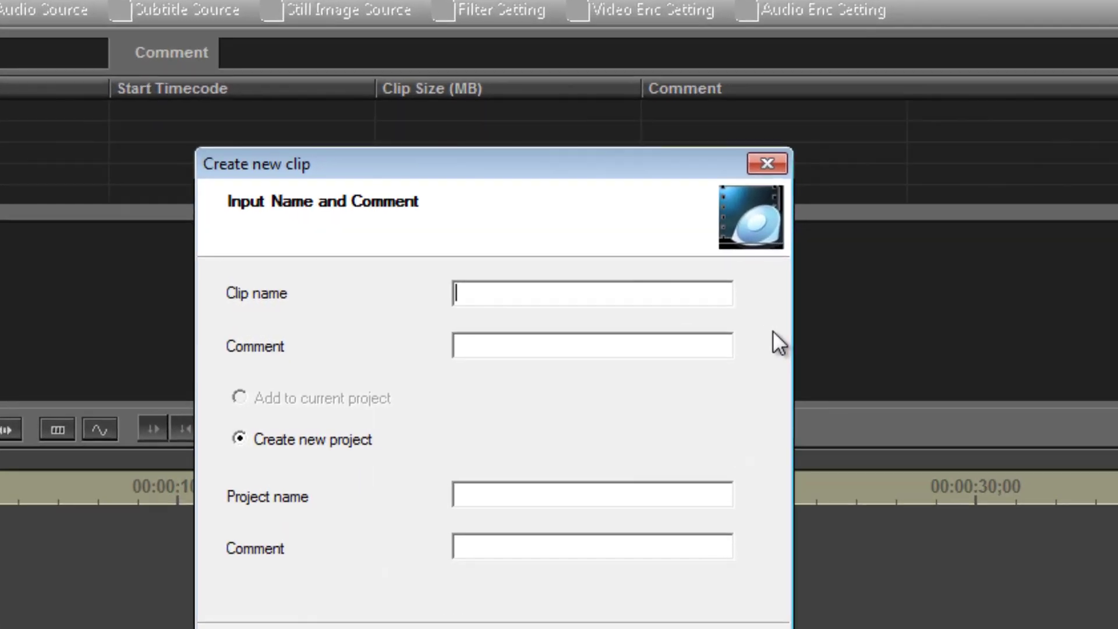
# Name the clip psp in a new project named gameboot, and create it with PSP Movie Format (for game) enabled.
pyautogui.write('psp')
pyautogui.press('Tab')
pyautogui.press('Tab')
pyautogui.press('Tab')
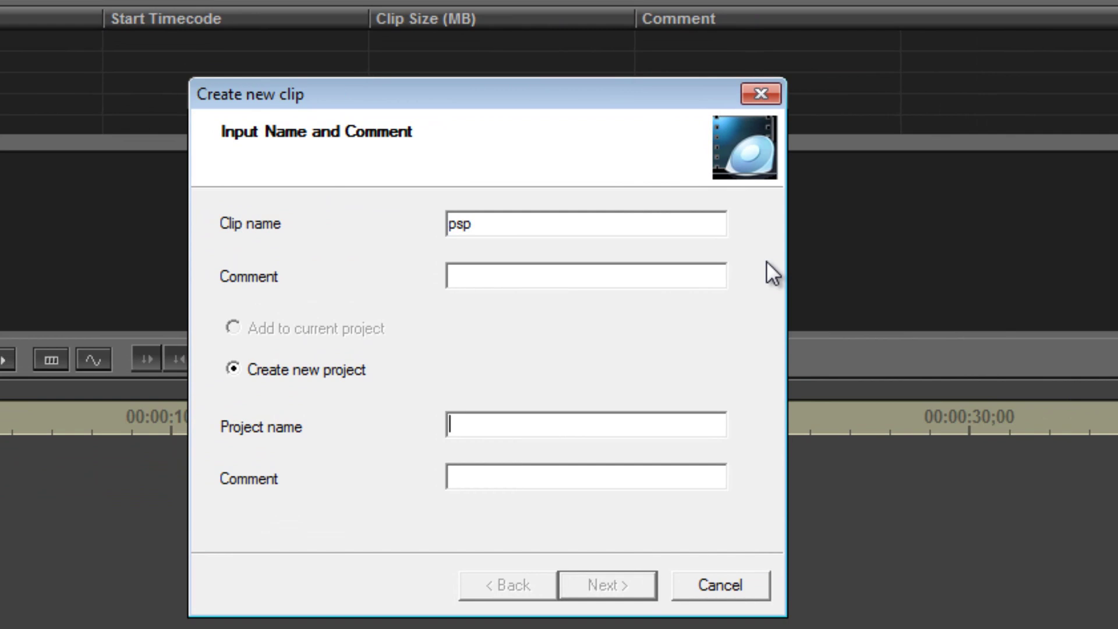
pyautogui.write('gameboot')
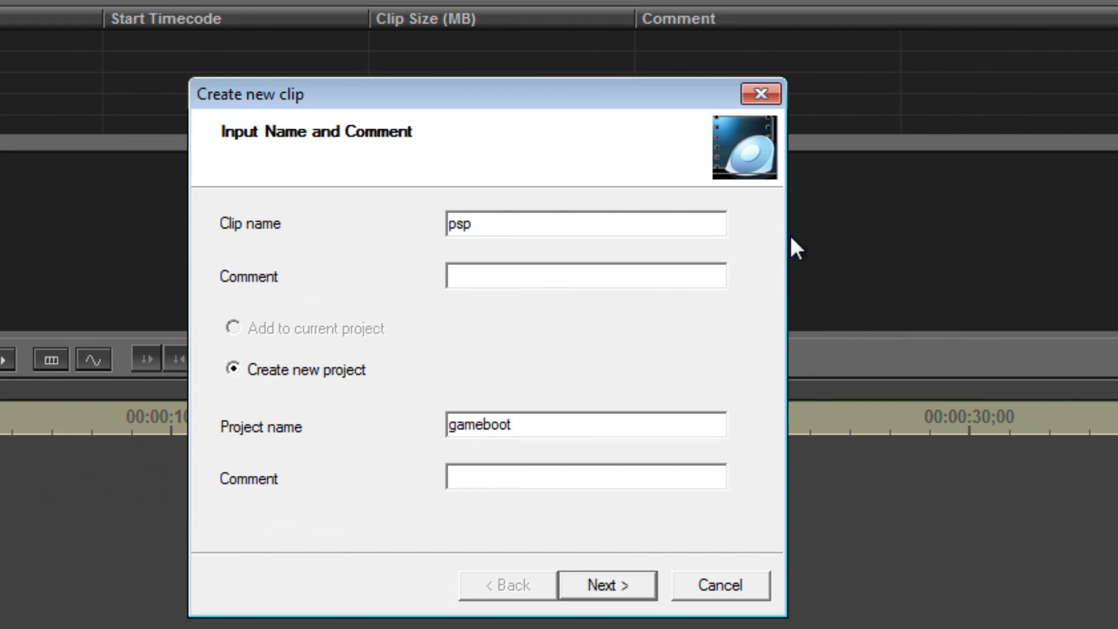
pyautogui.click(626, 593)
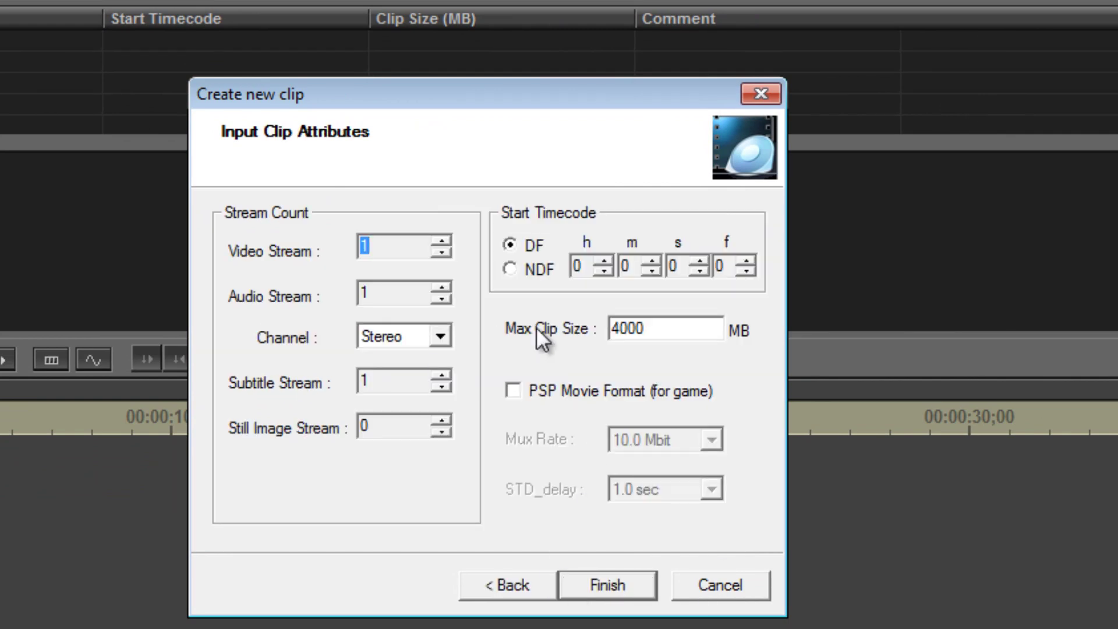
pyautogui.click(512, 388)
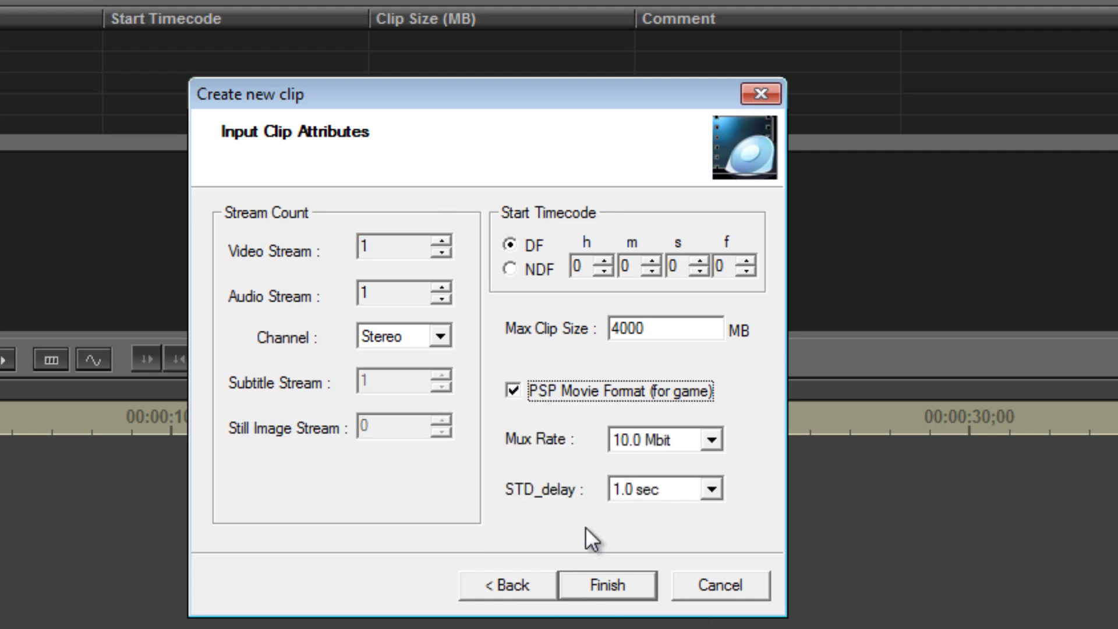
pyautogui.click(572, 582)
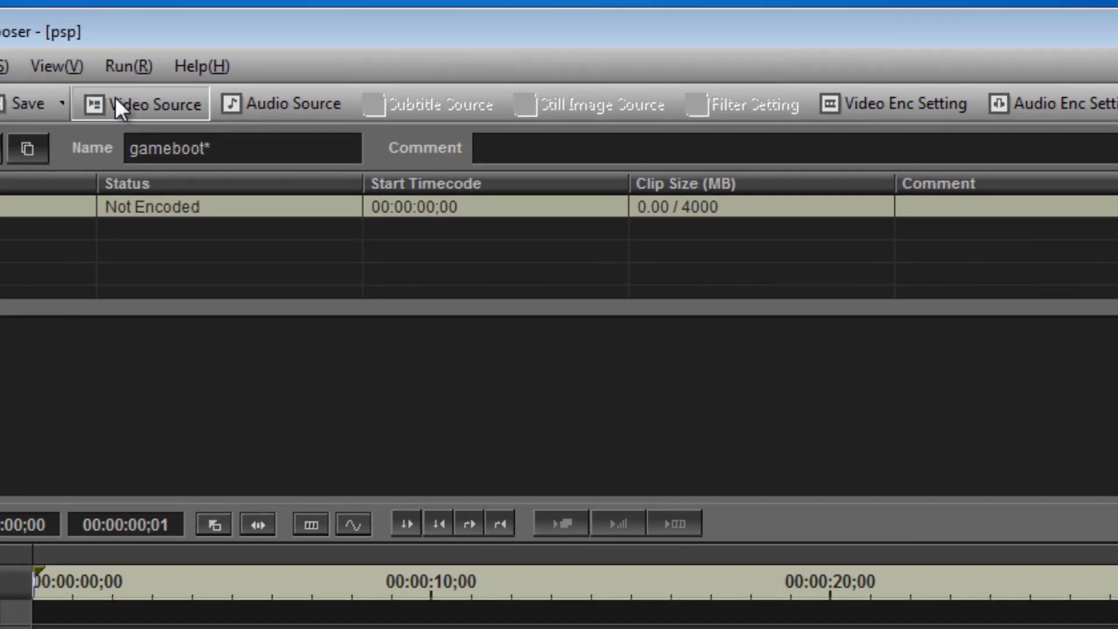
# Set gameboot.avi from the desktop as the clip's video source.
pyautogui.click(96, 76)
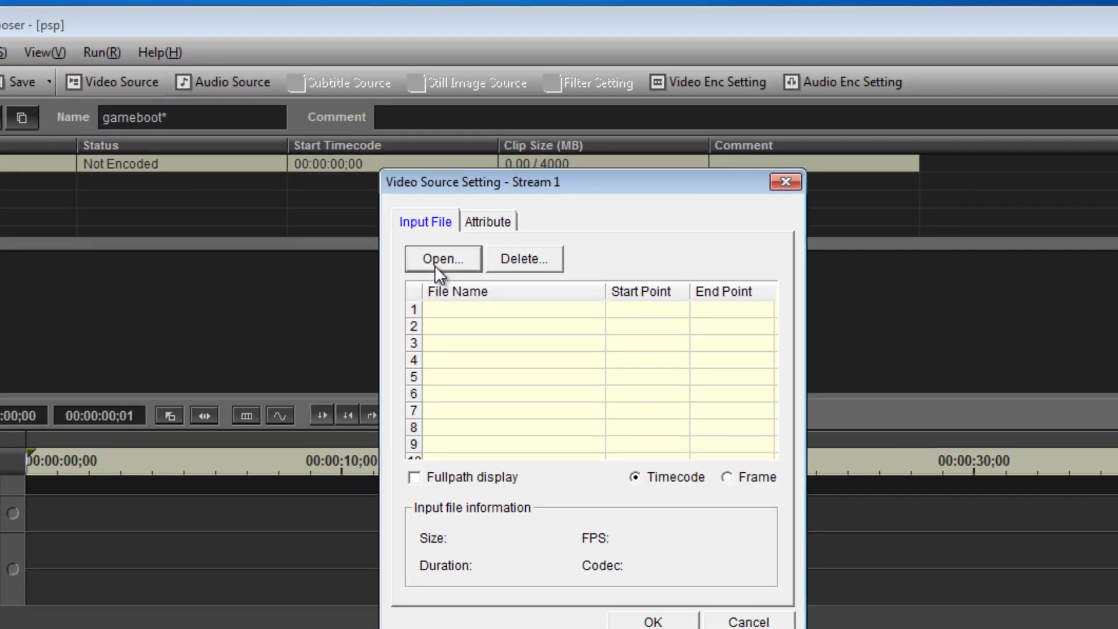
pyautogui.click(506, 295)
pyautogui.moveTo(870, 344); pyautogui.dragTo(889, 558)
pyautogui.click(581, 487)
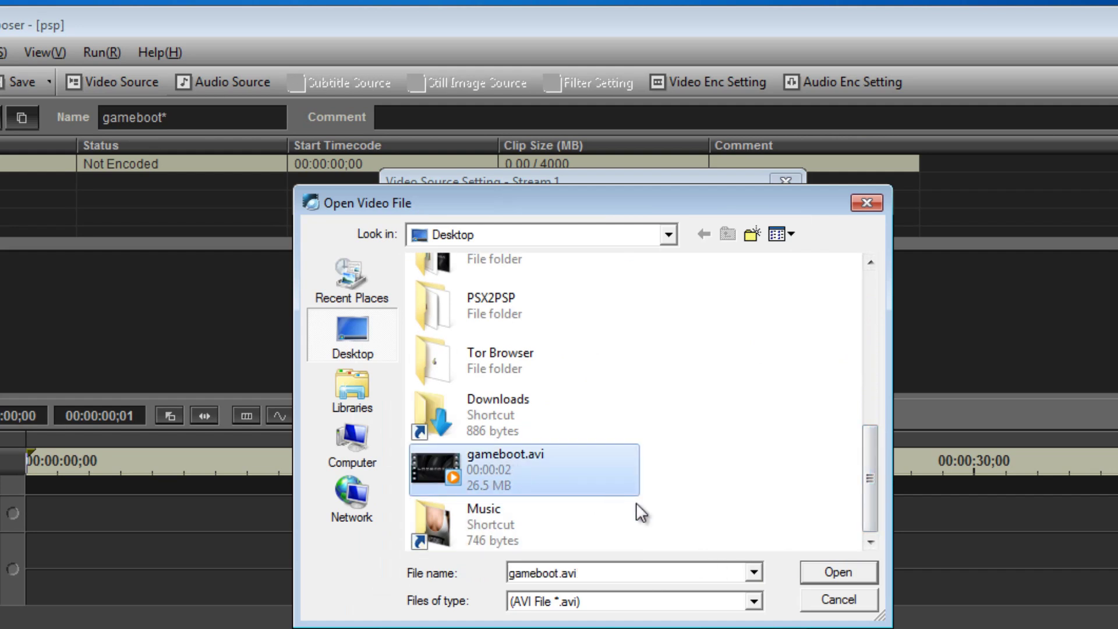
pyautogui.click(837, 572)
pyautogui.click(651, 619)
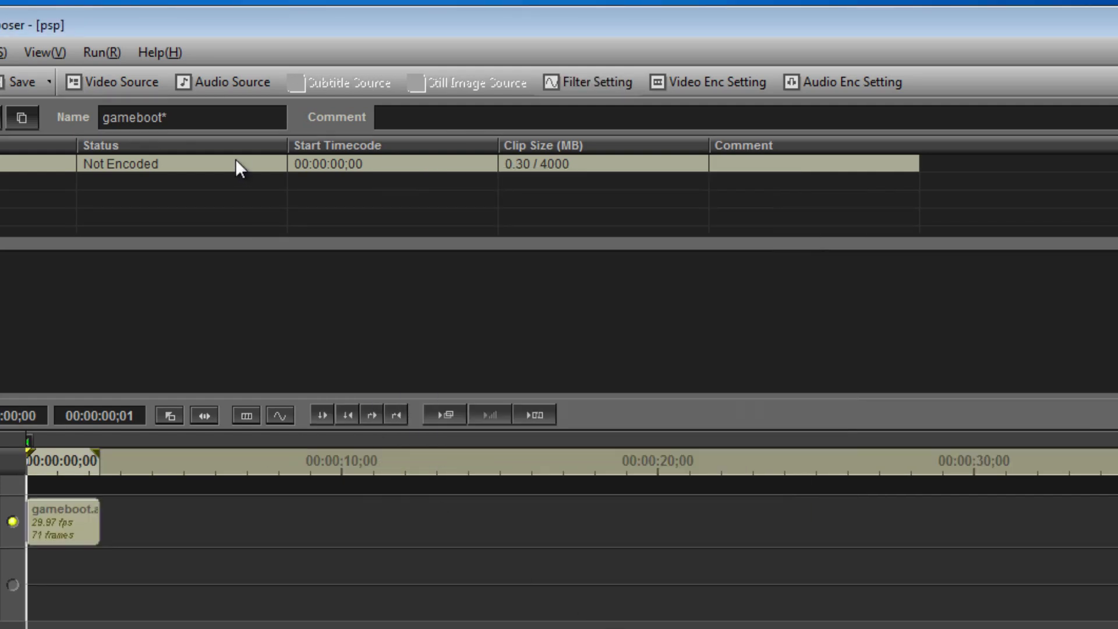
# Set gameboot.wav from the desktop as the clip's stereo audio source.
pyautogui.click(246, 86)
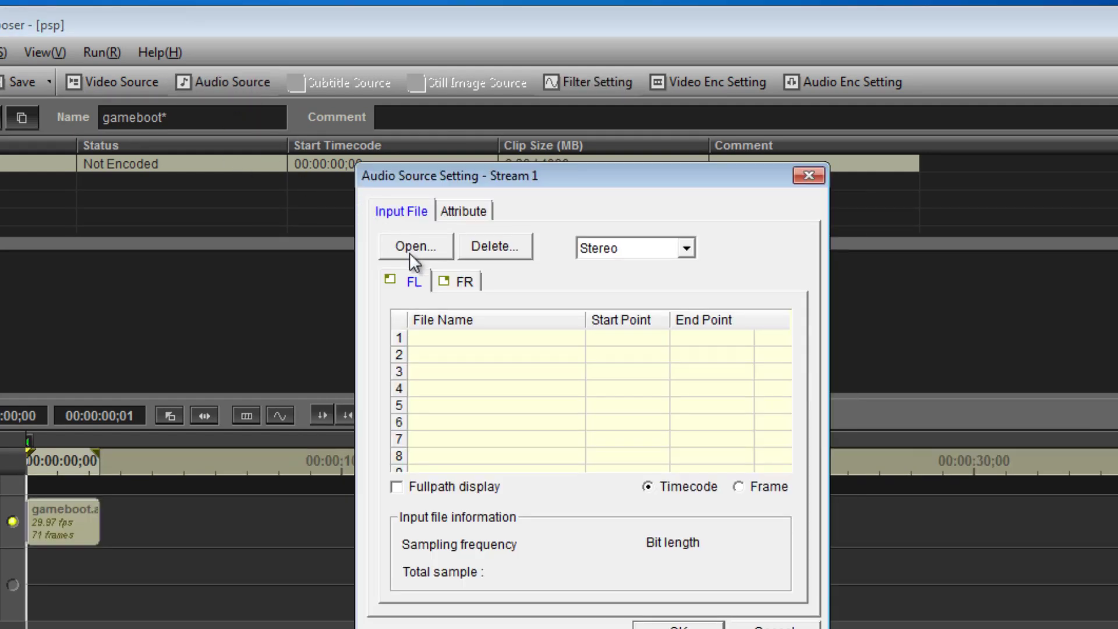
pyautogui.click(409, 256)
pyautogui.moveTo(866, 375); pyautogui.dragTo(860, 539)
pyautogui.click(511, 479)
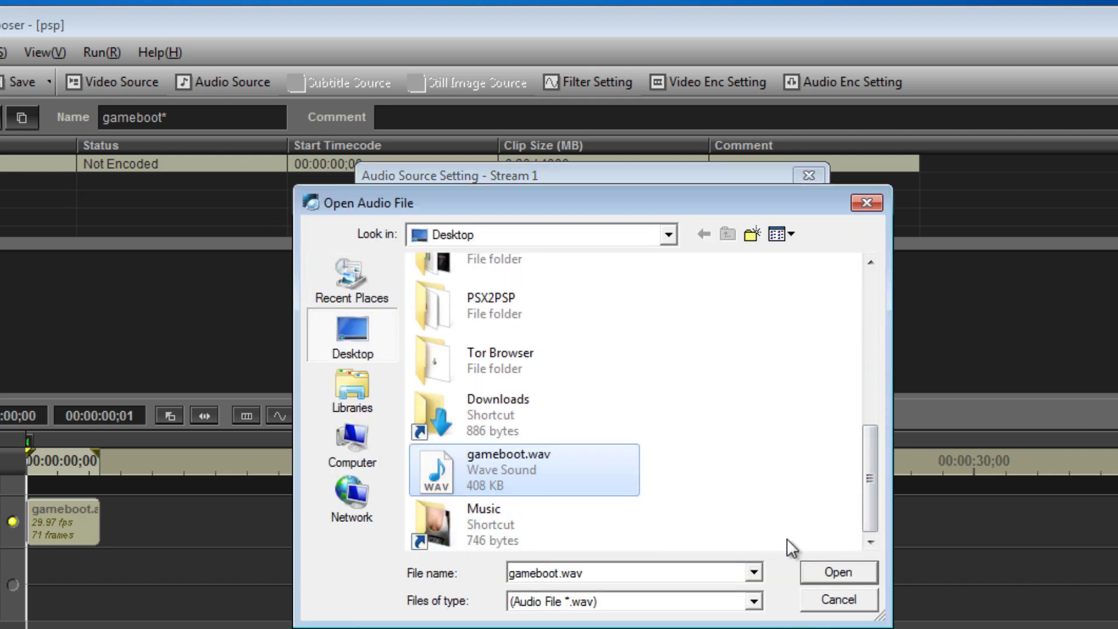
pyautogui.click(825, 568)
pyautogui.click(735, 620)
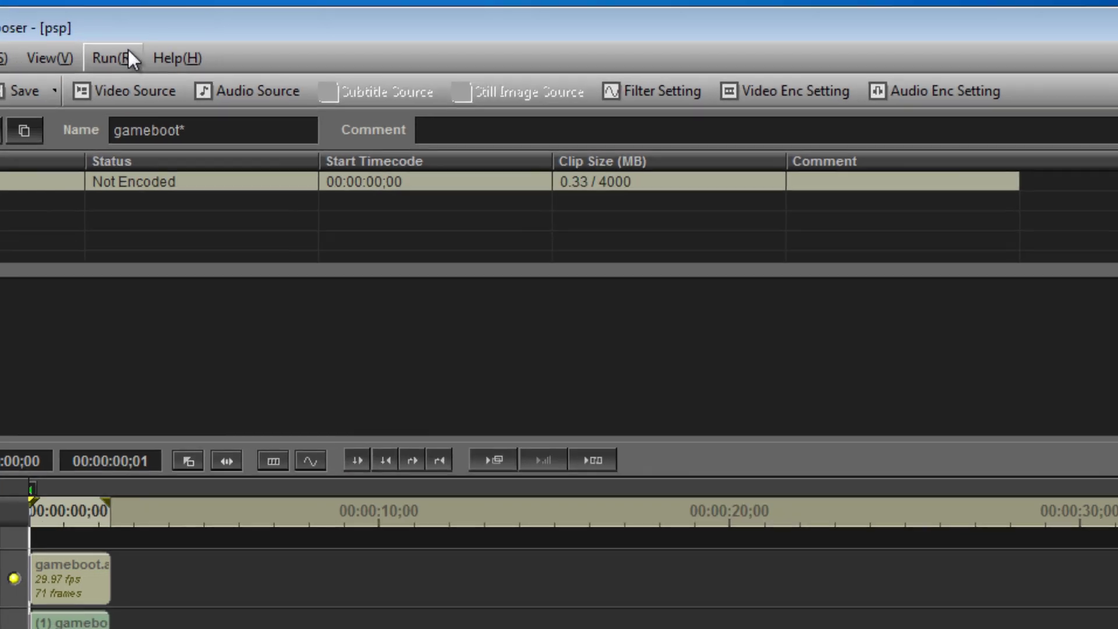
# Encode and multiplex the clip, then exit UMD Stream Composer without saving the clip or project.
pyautogui.click(116, 52)
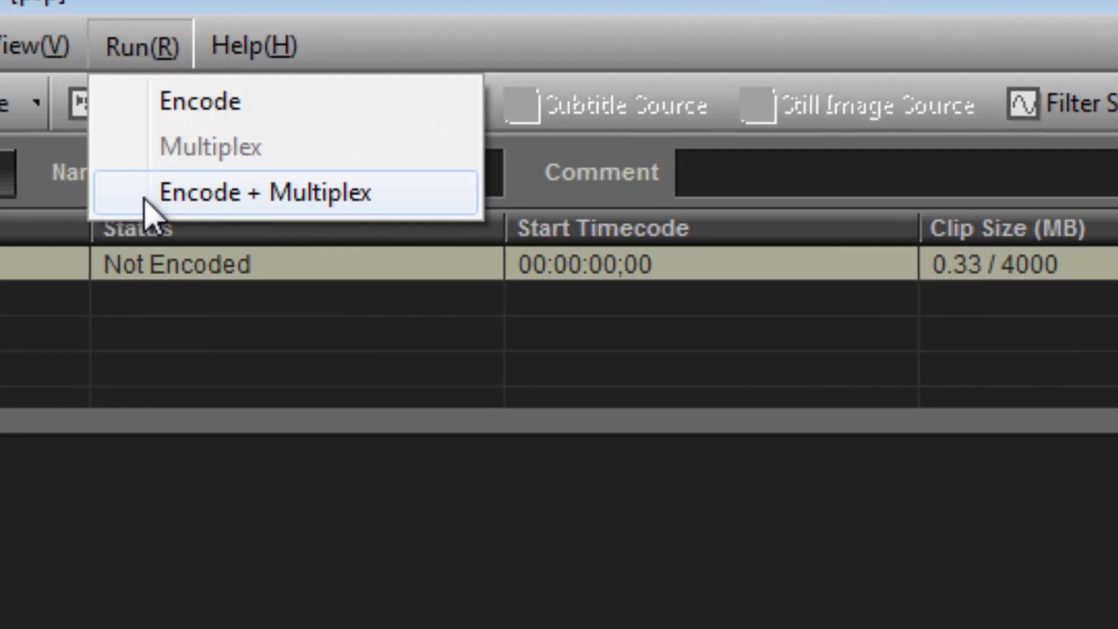
pyautogui.click(216, 272)
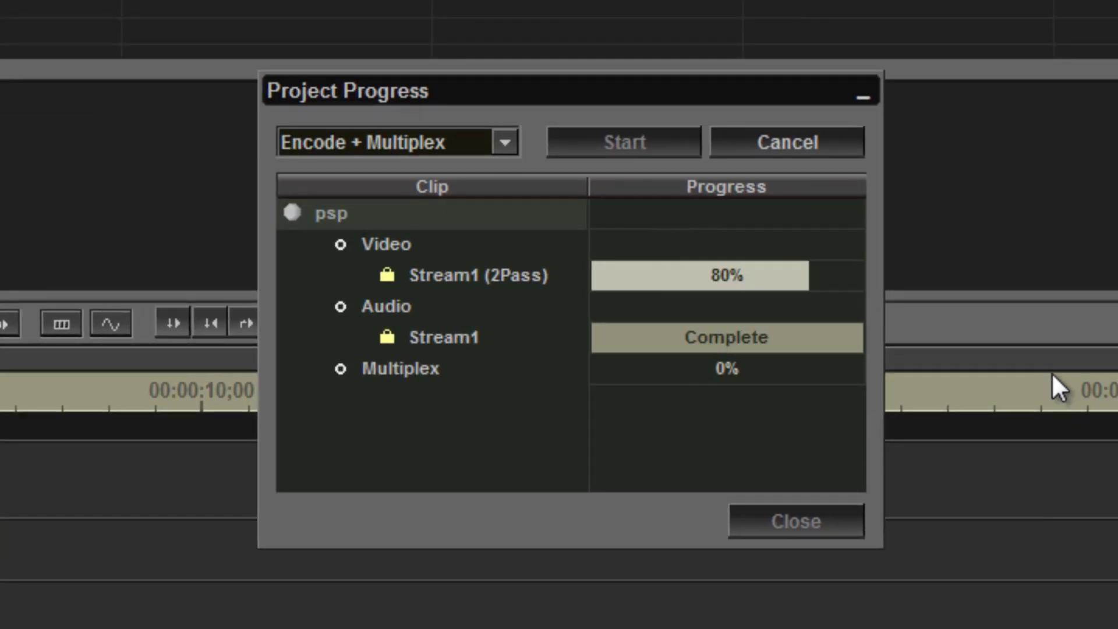
pyautogui.click(796, 521)
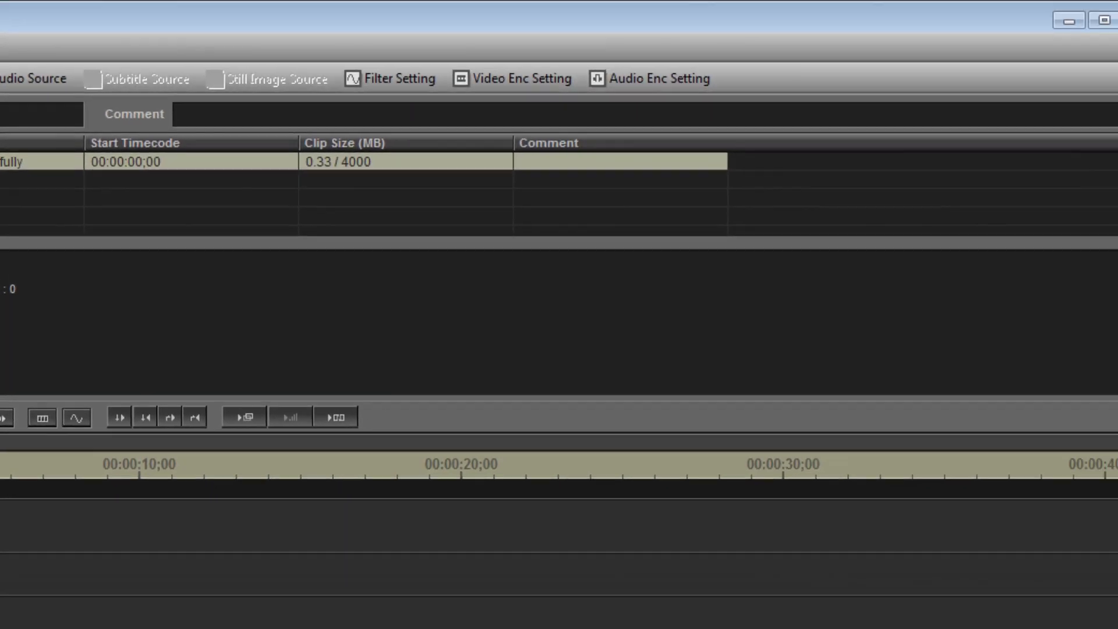
pyautogui.click(1081, 51)
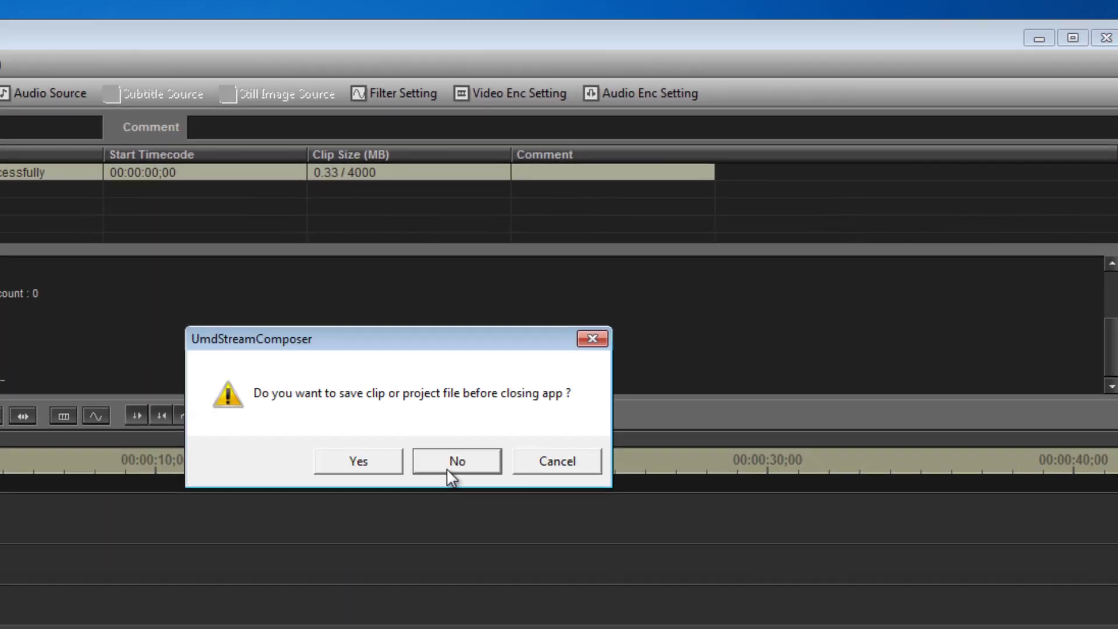
pyautogui.click(425, 480)
# Open the clip's output folder 00001 under Documents, UmdStreamComposer, MuxWork, gameboot.
pyautogui.press('super')
pyautogui.click(313, 222)
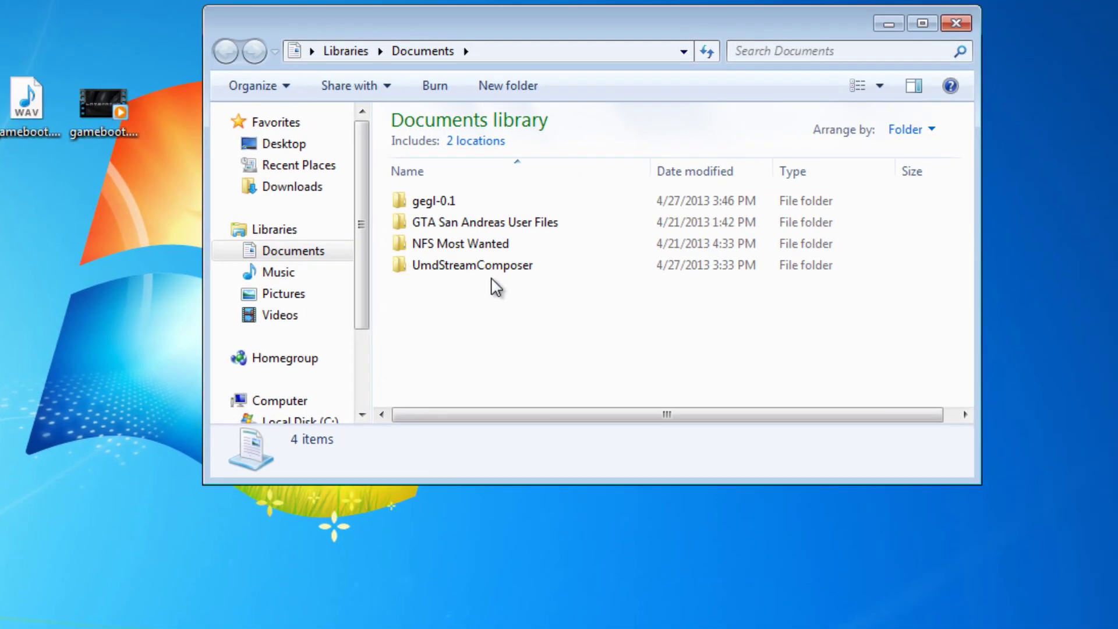
pyautogui.doubleClick(492, 272)
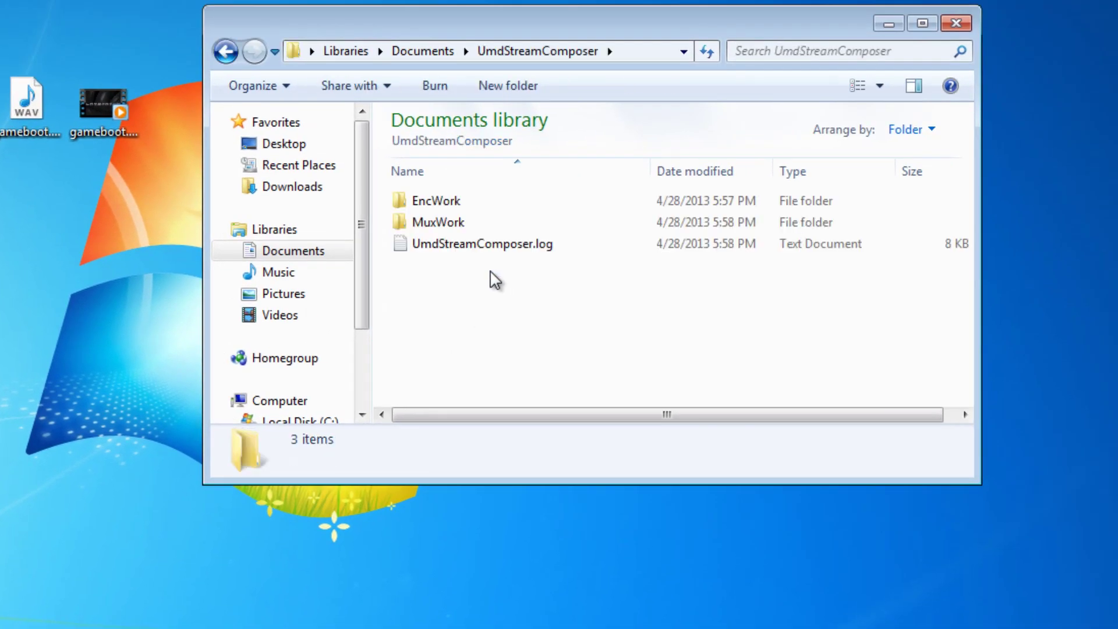
pyautogui.doubleClick(457, 224)
pyautogui.click(466, 201)
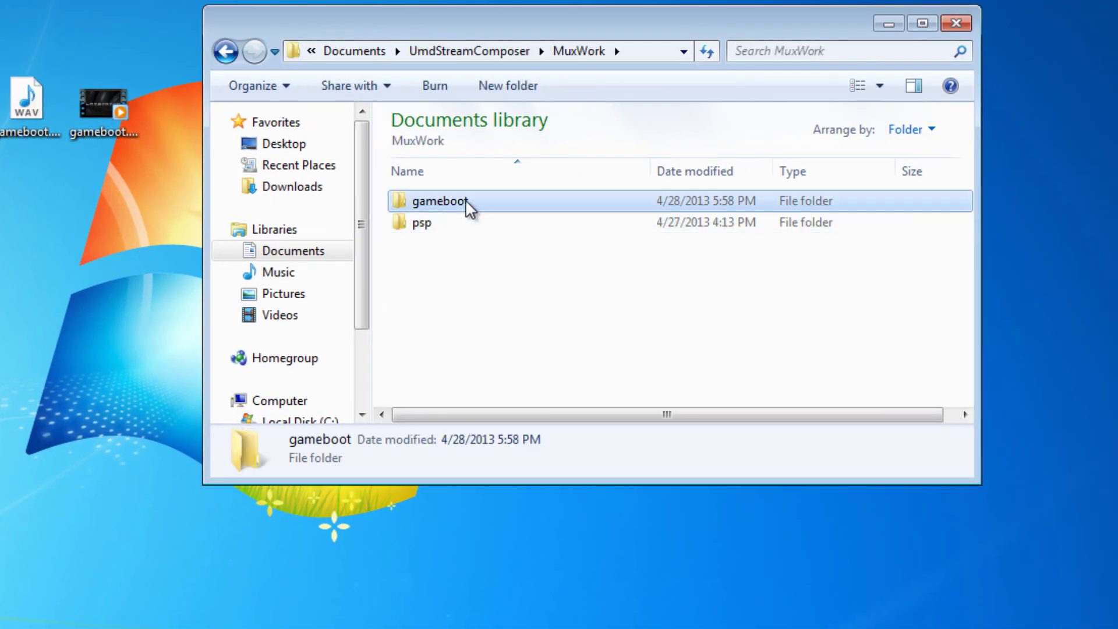
pyautogui.doubleClick(420, 199)
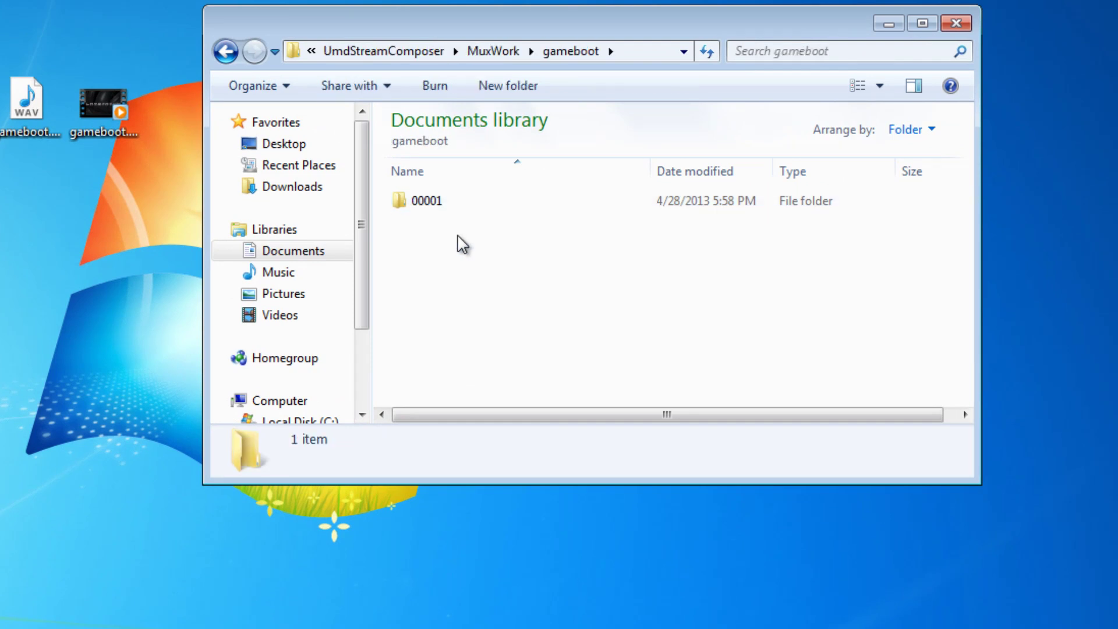
pyautogui.press('BackSpace')
pyautogui.doubleClick(429, 207)
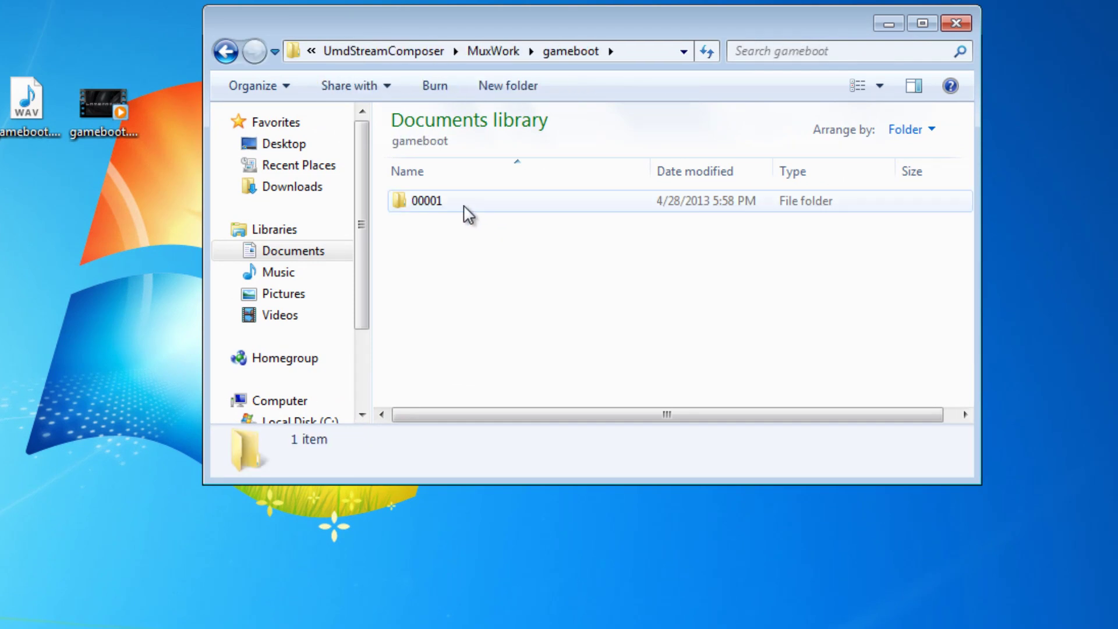
pyautogui.doubleClick(431, 207)
# Move 00001.MPS from the output folder to the desktop and close the folder window.
pyautogui.click(466, 229)
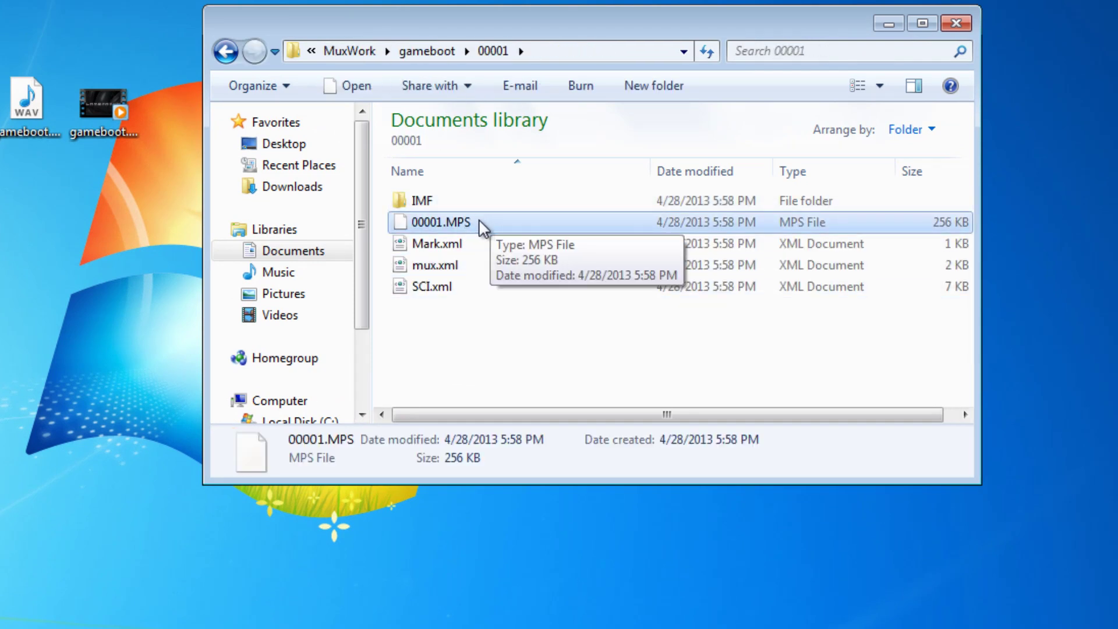
pyautogui.moveTo(469, 224); pyautogui.dragTo(0, 24)
pyautogui.moveTo(239, 150); pyautogui.dragTo(236, 147)
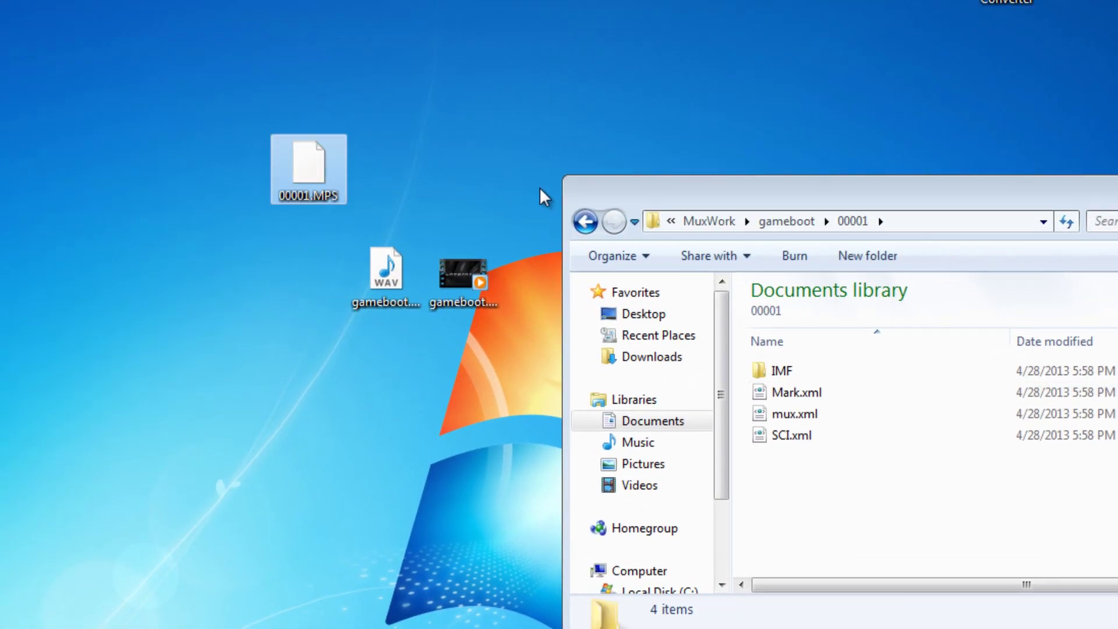
pyautogui.click(1117, 186)
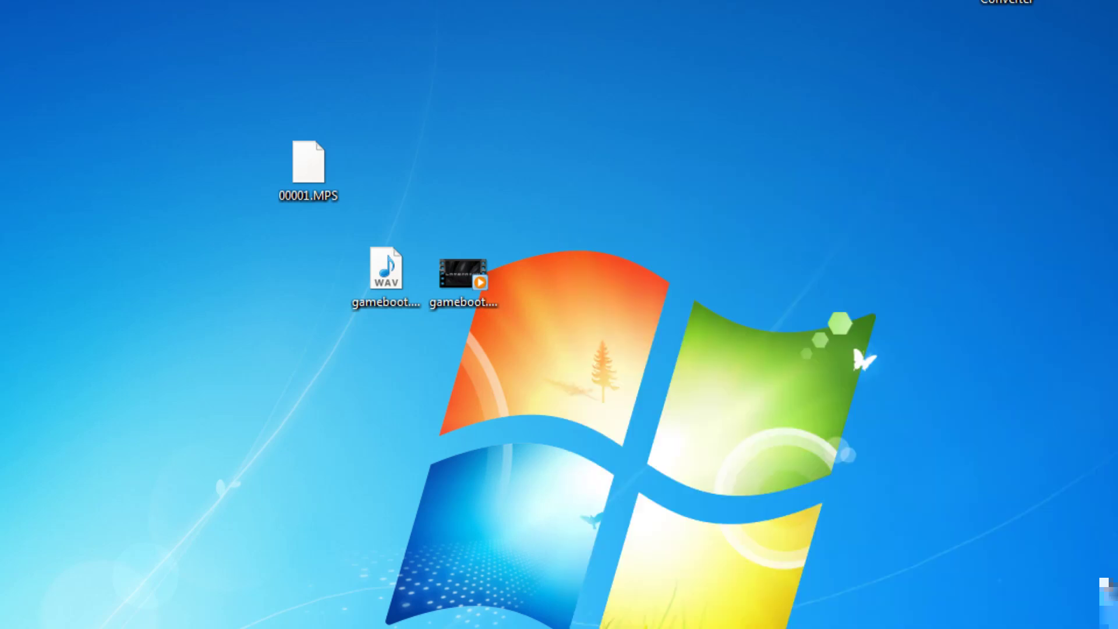
# Clear the gameboot WAV and AVI files out of the way and move 00001.MPS closer to the middle of the desktop.
pyautogui.moveTo(334, 273); pyautogui.dragTo(590, 235)
pyautogui.moveTo(402, 281); pyautogui.dragTo(9, 20)
pyautogui.moveTo(461, 204); pyautogui.dragTo(513, 295)
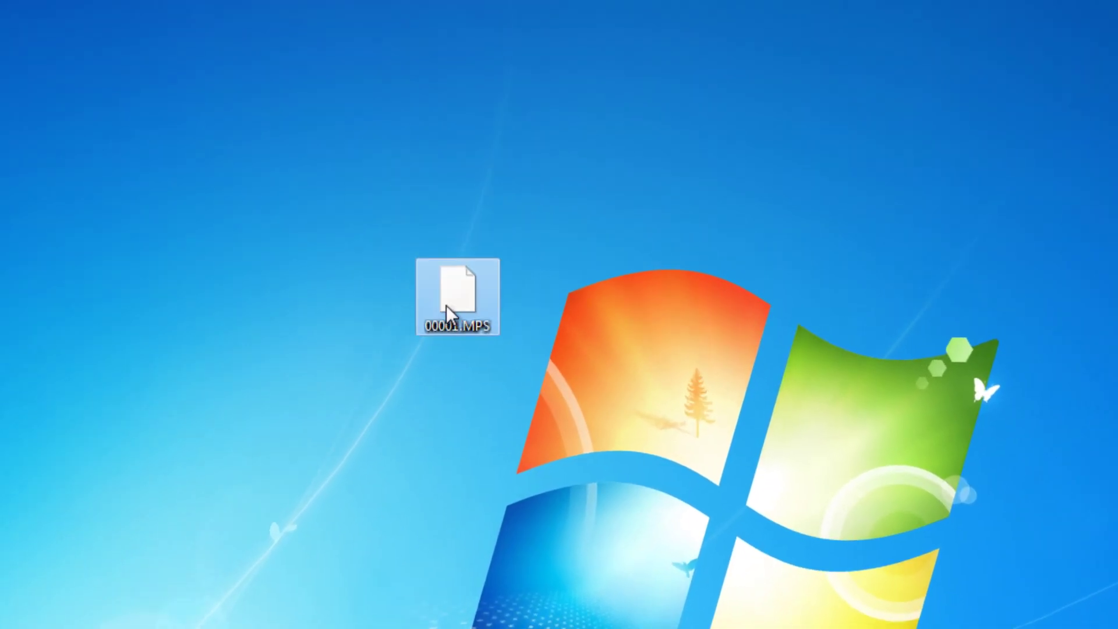
# Launch pmfcreater.exe from the PMF Tools folder and place its window beside the 00001.MPS file on the desktop.
pyautogui.click(973, 355)
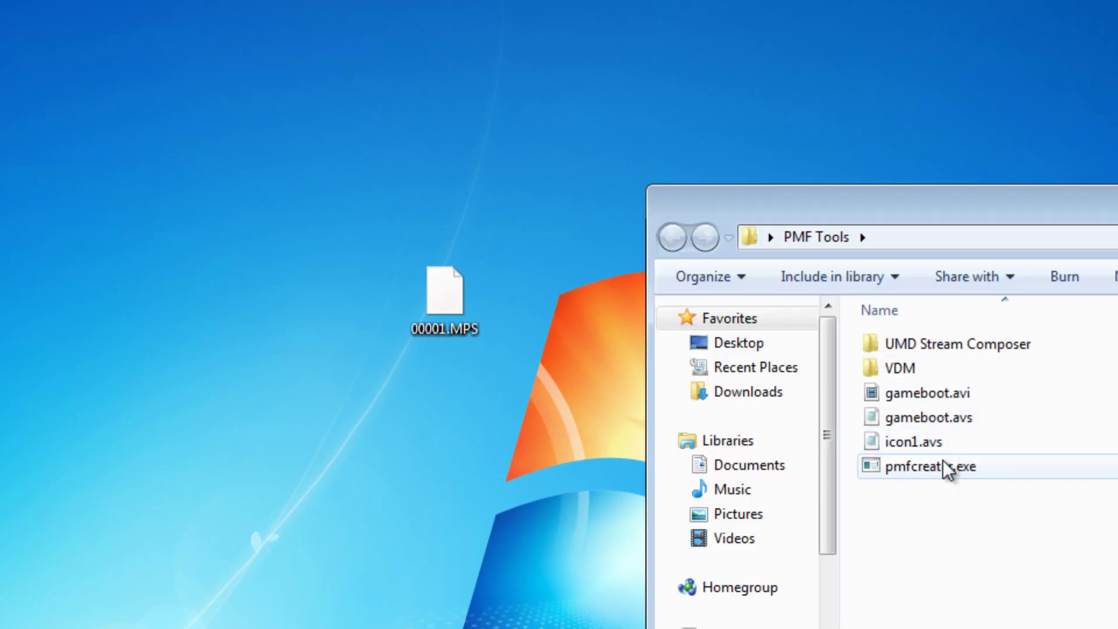
pyautogui.doubleClick(946, 468)
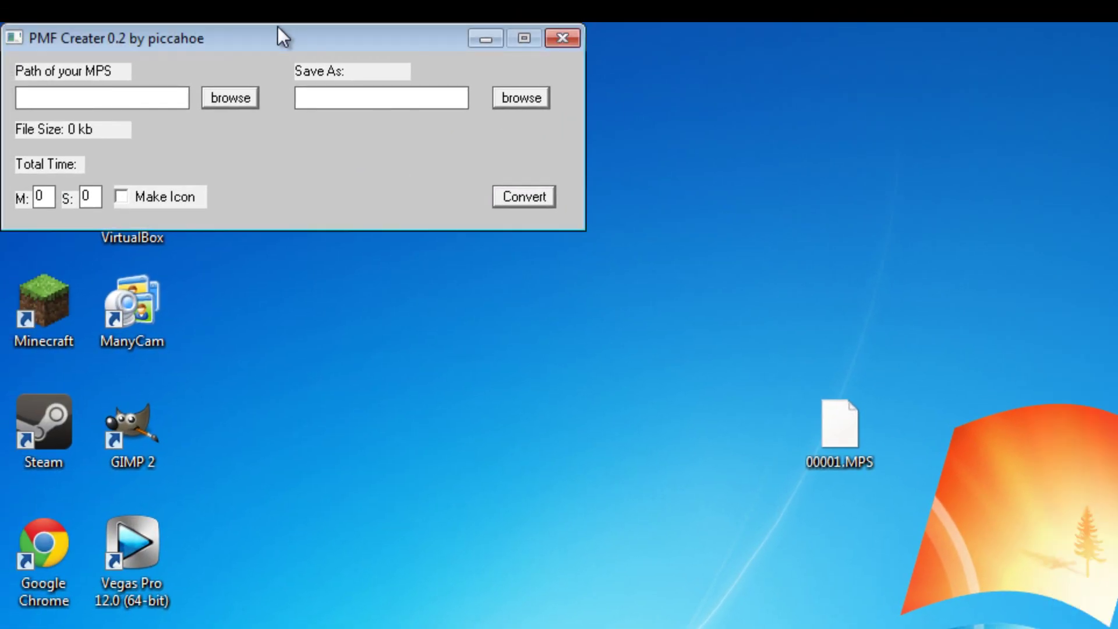
pyautogui.moveTo(277, 27); pyautogui.dragTo(781, 221)
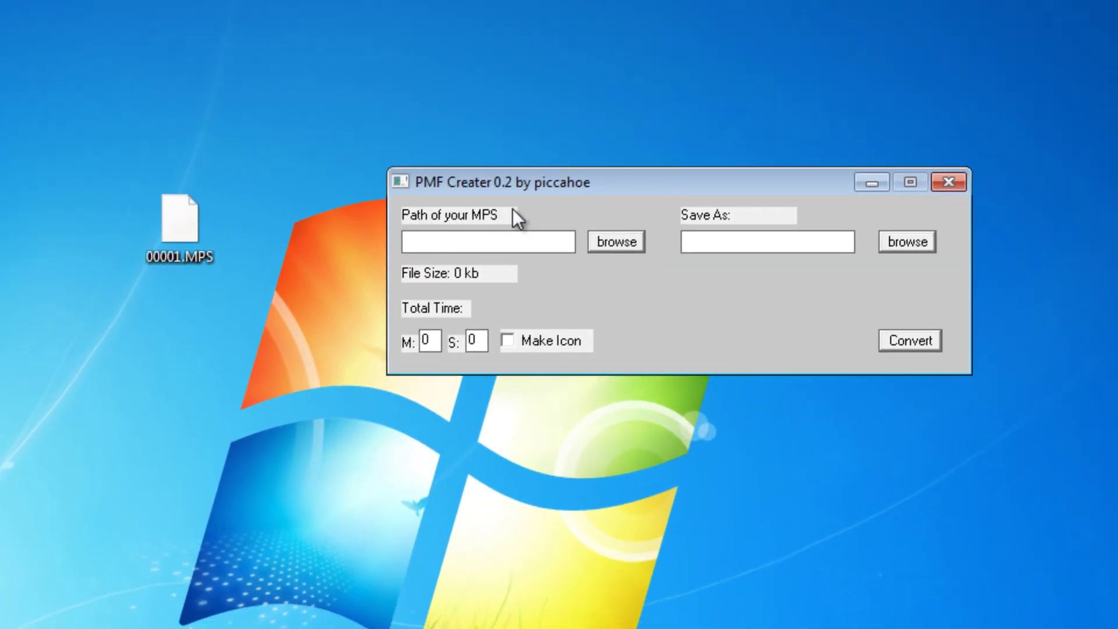
# Load 00001.MPS from the desktop as the source MPS file in PMF Creater.
pyautogui.click(191, 260)
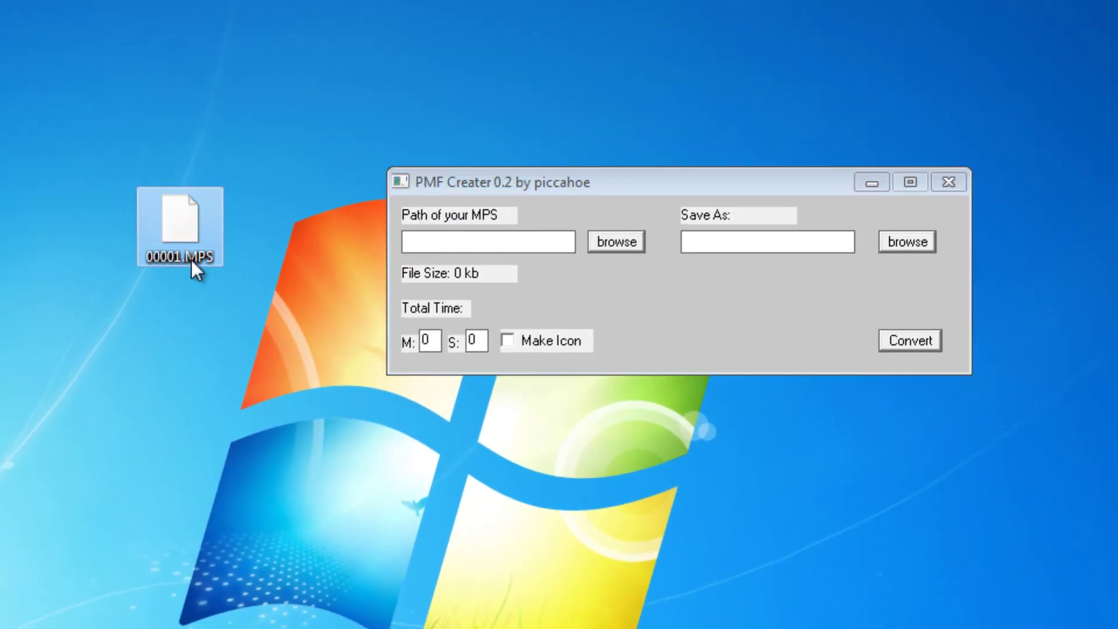
pyautogui.click(513, 183)
pyautogui.click(603, 241)
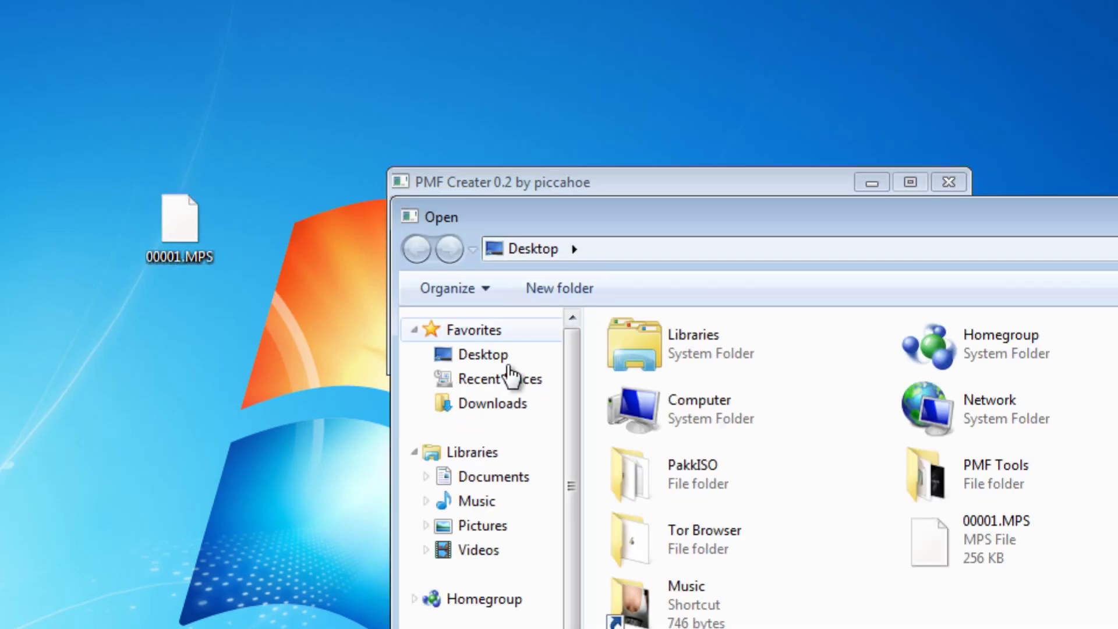
pyautogui.doubleClick(989, 541)
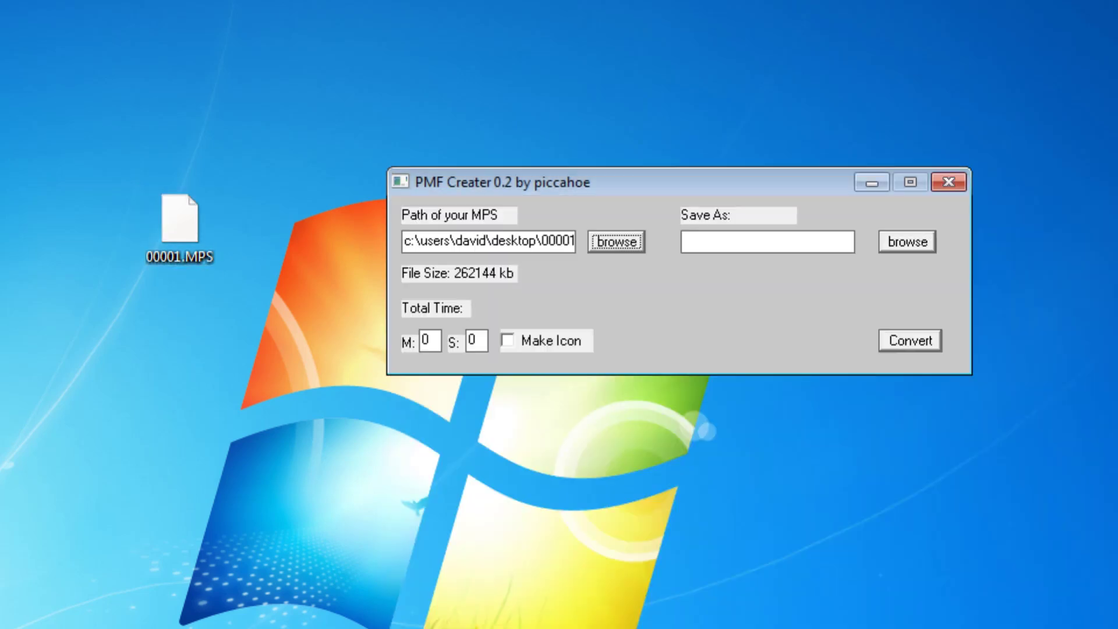
# Set the output to a PMF file named "ps3 gameboot" on the desktop.
pyautogui.click(921, 244)
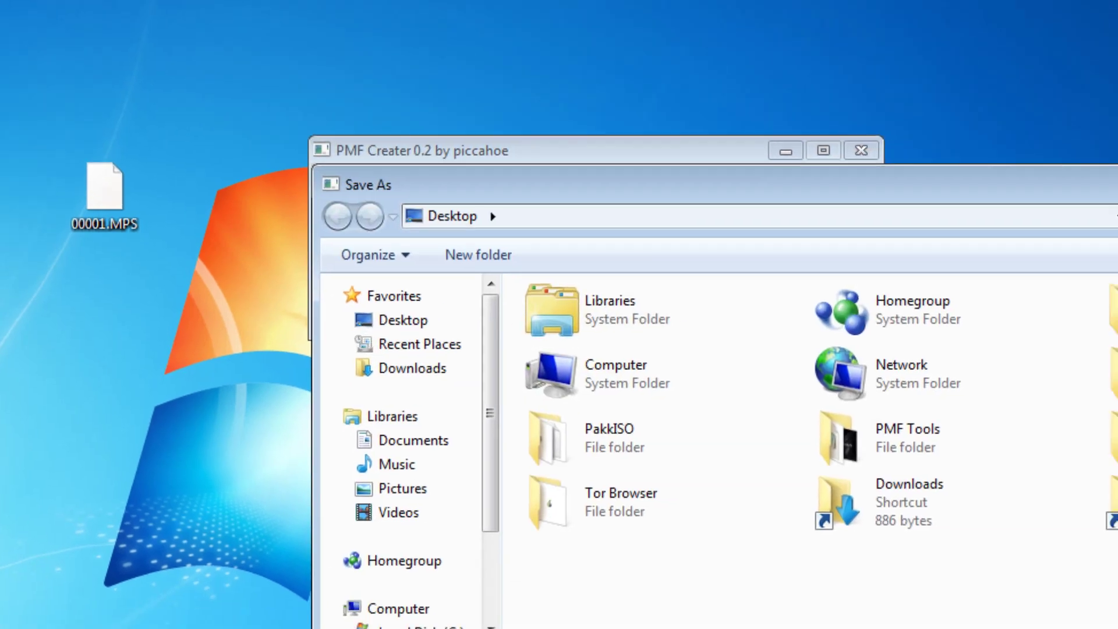
pyautogui.write('ga')
pyautogui.press('BackSpace')
pyautogui.press('BackSpace')
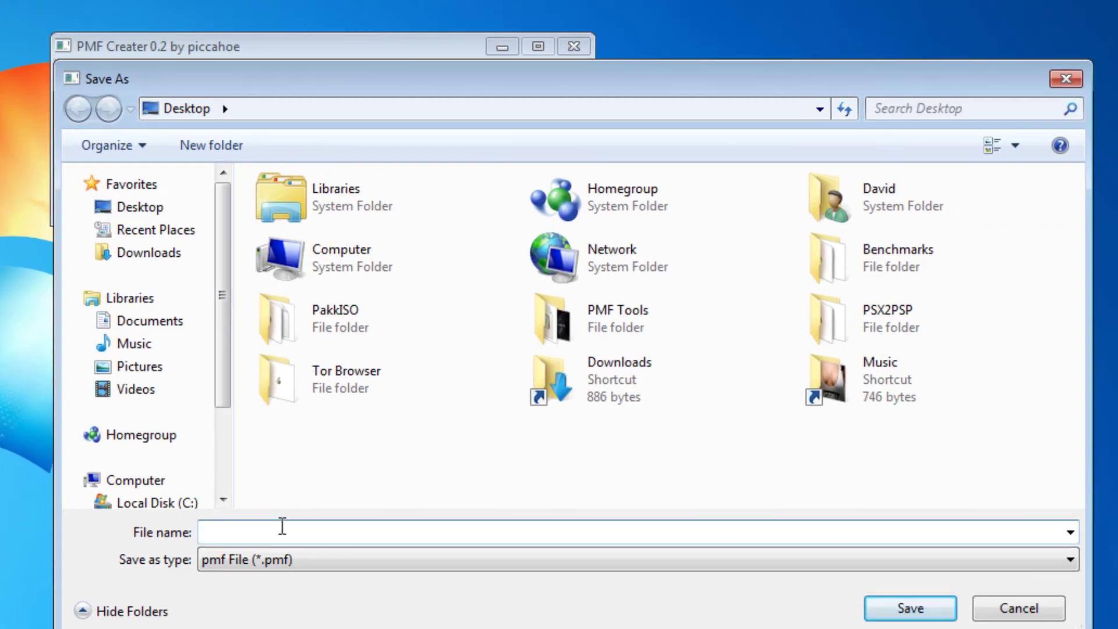
pyautogui.write('ps')
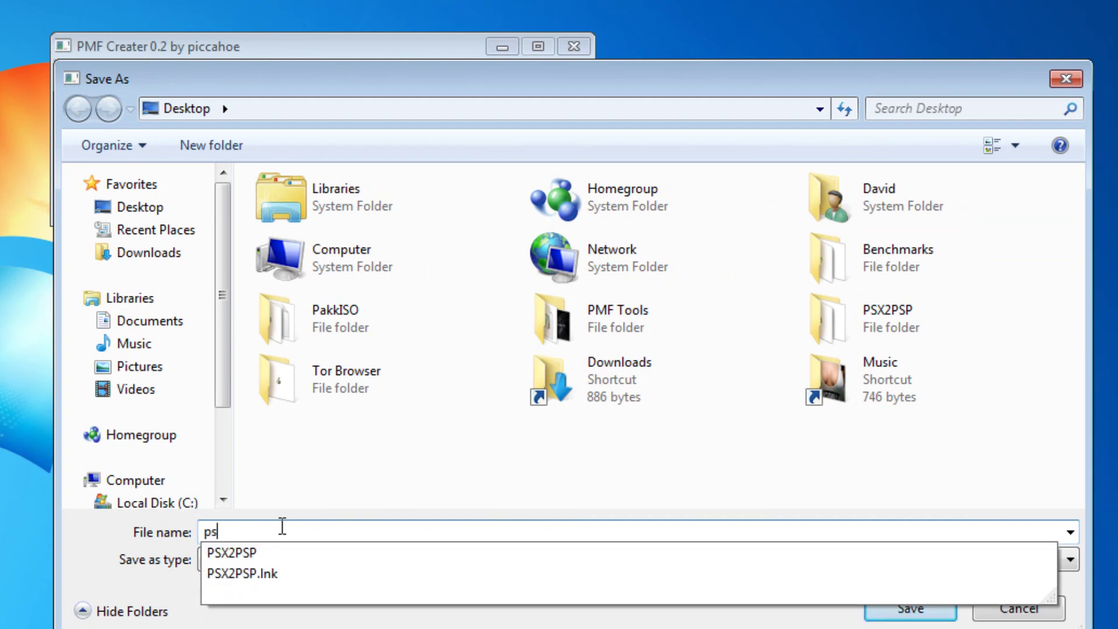
pyautogui.write('3 gamebook')
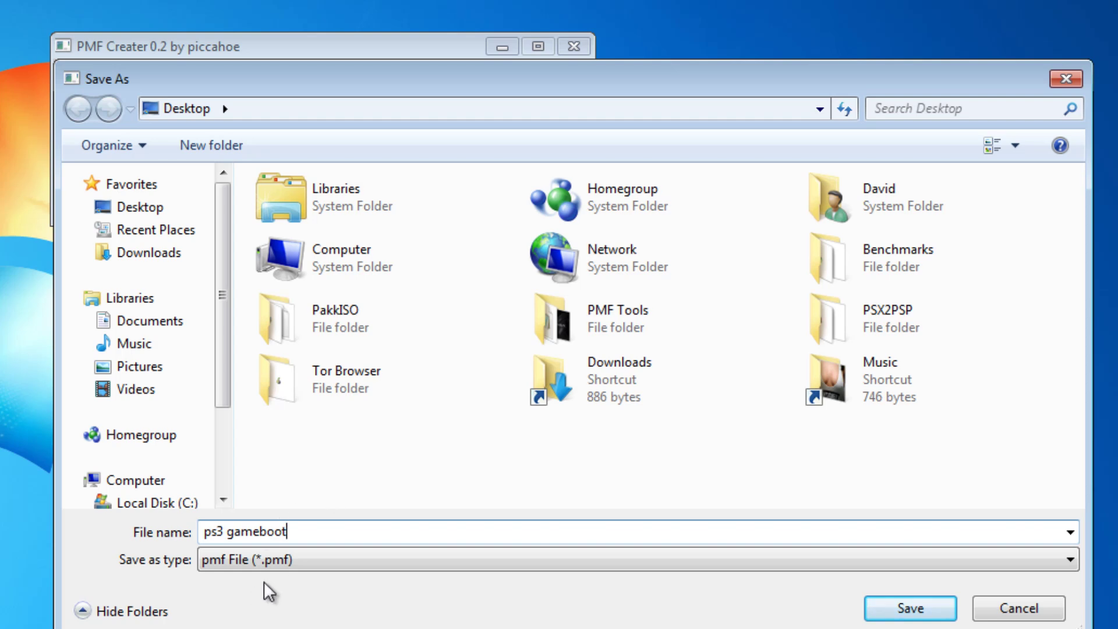
pyautogui.click(906, 610)
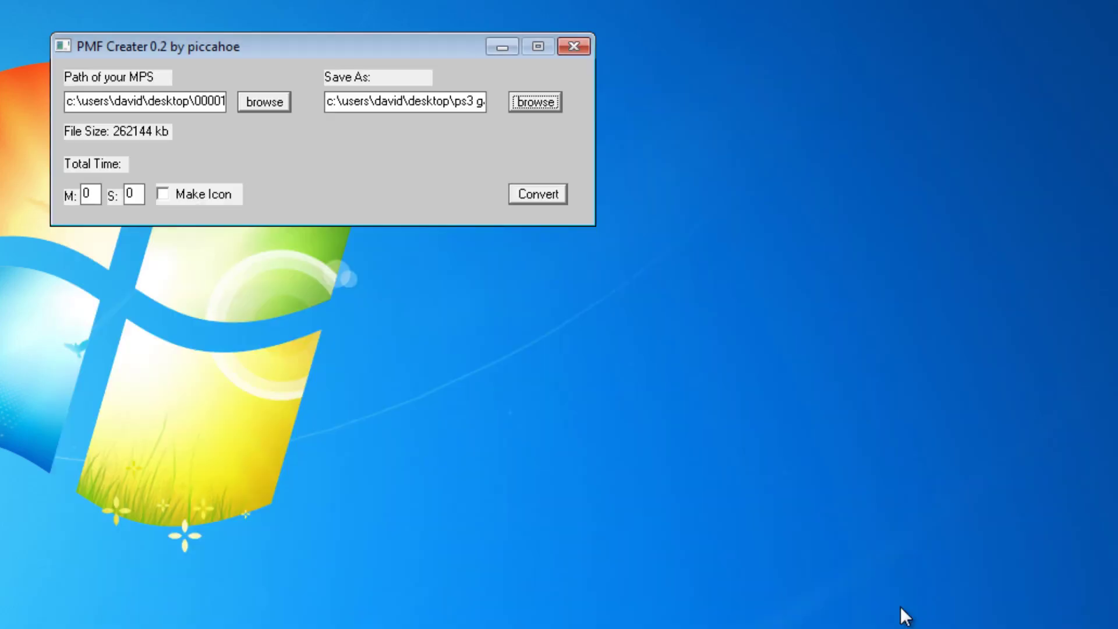
# Set the total time to 2 seconds, convert the MPS to PMF, and close PMF Creater.
pyautogui.doubleClick(139, 193)
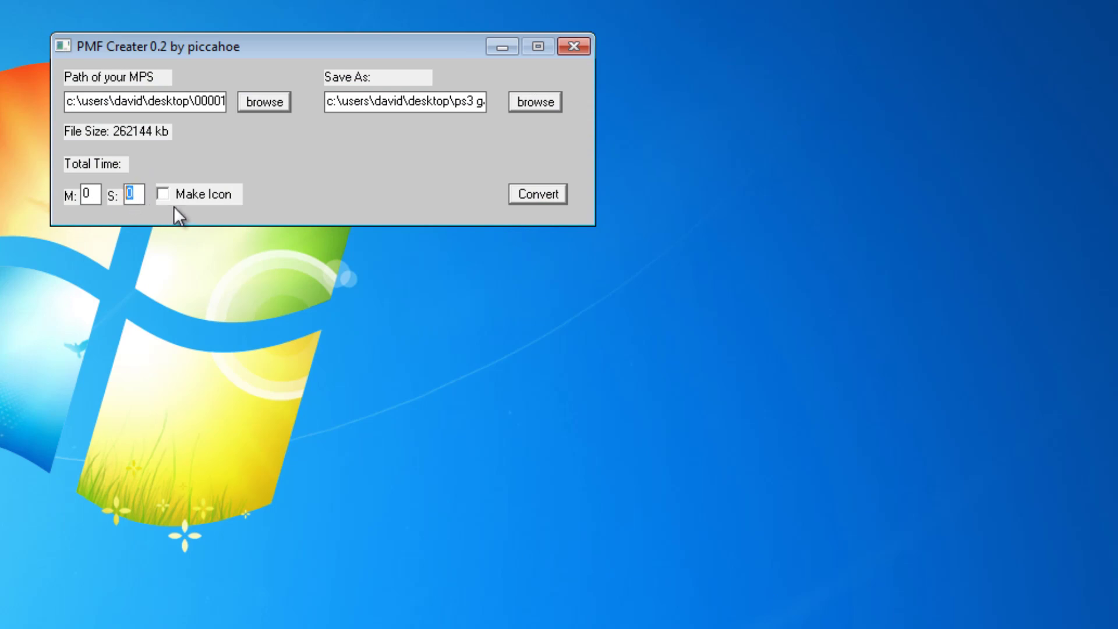
pyautogui.click(138, 193)
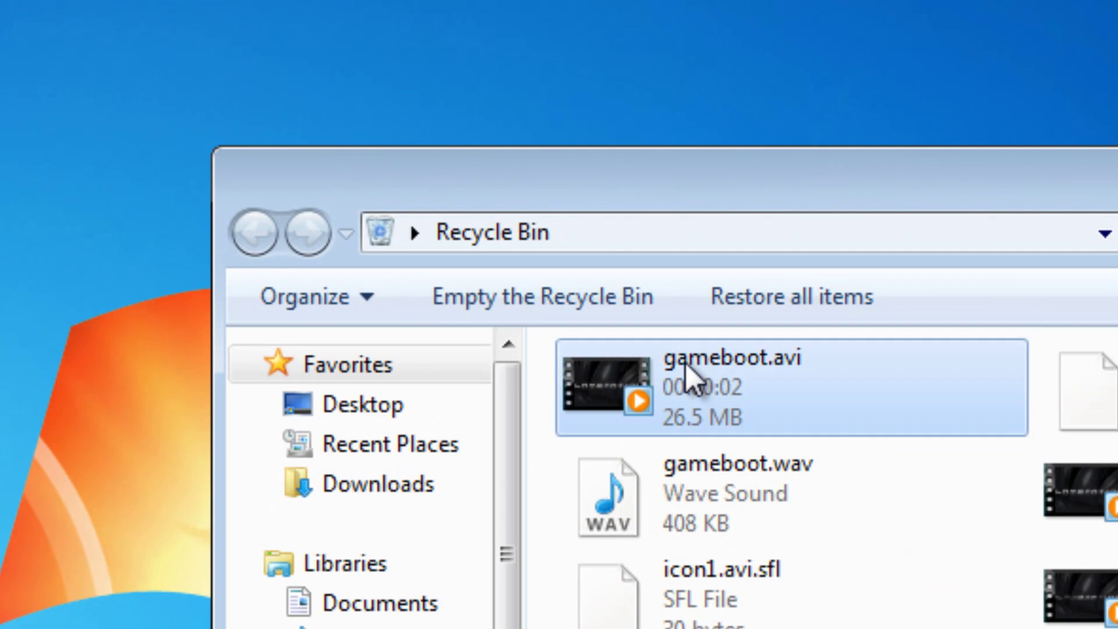
pyautogui.click(687, 367)
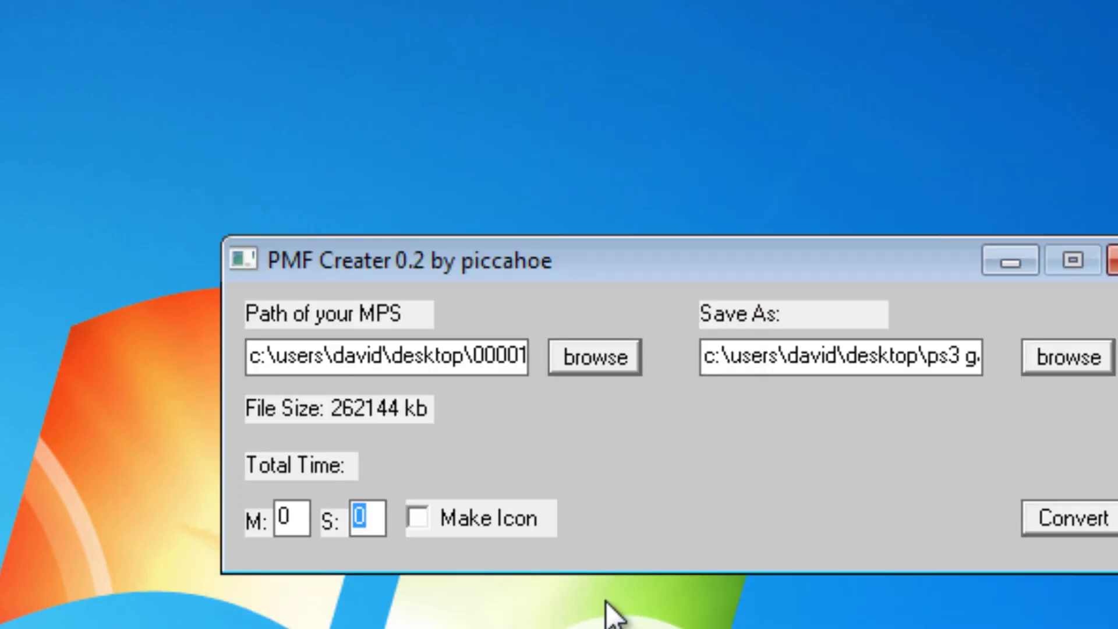
pyautogui.click(379, 517)
pyautogui.press('BackSpace')
pyautogui.write('2')
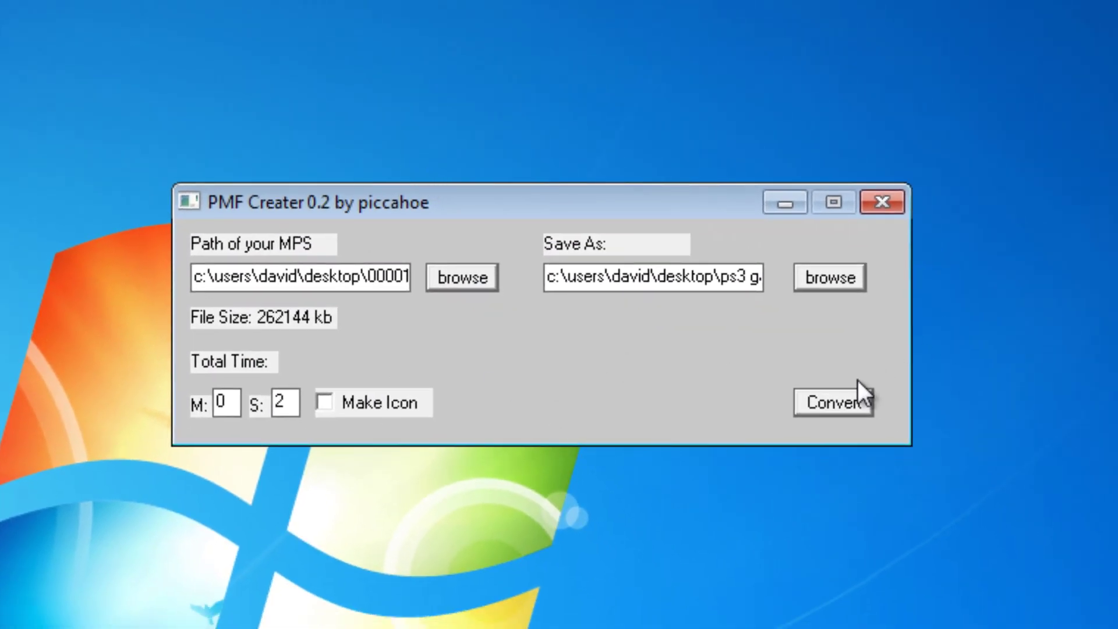
pyautogui.click(837, 401)
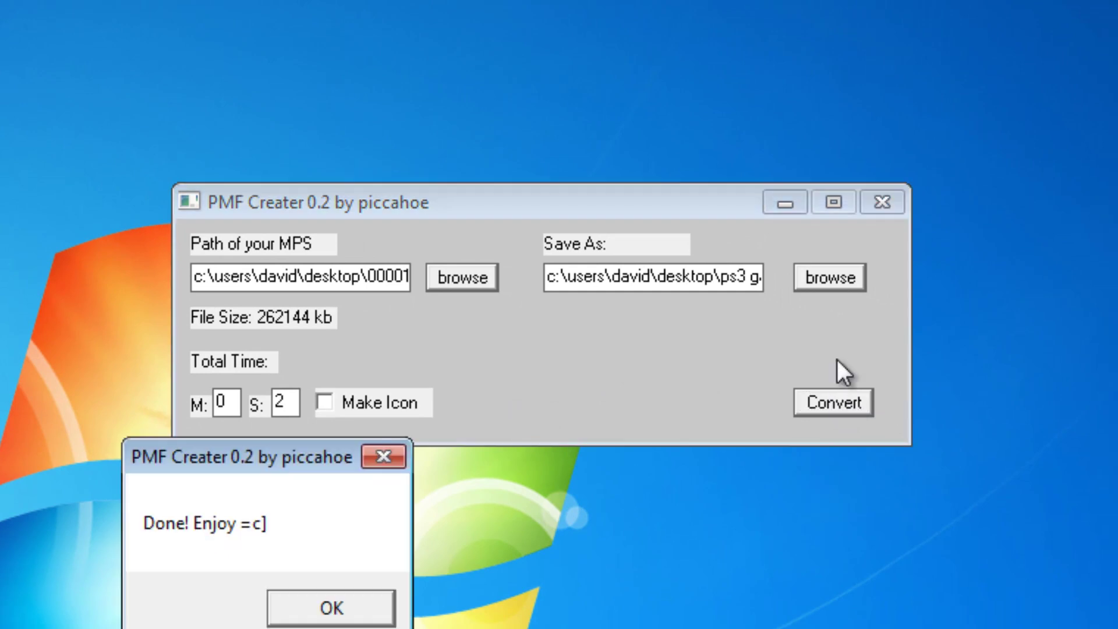
pyautogui.click(355, 606)
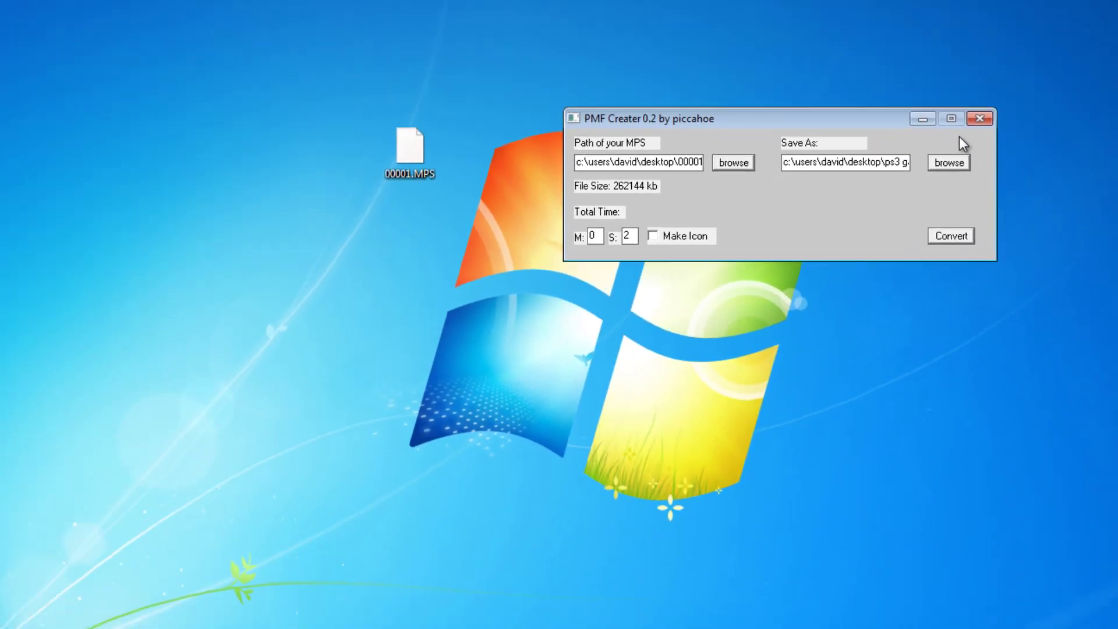
pyautogui.click(930, 160)
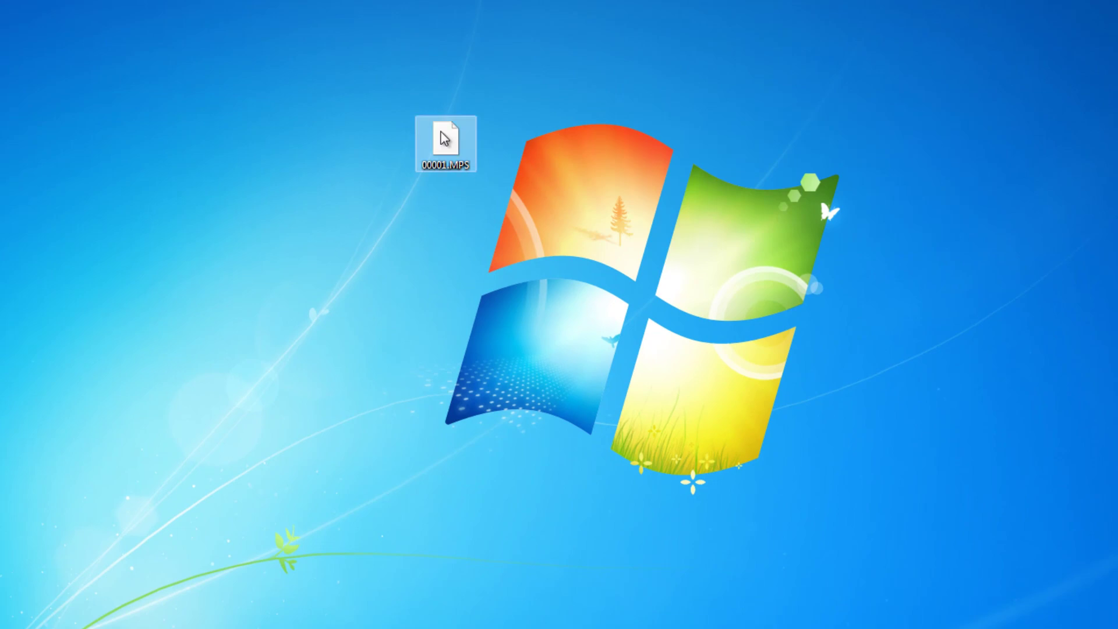
# Move 00001.MPS to the Recycle Bin and bring ps3 gameboot.pmf to the middle of the desktop.
pyautogui.moveTo(445, 138); pyautogui.dragTo(31, 28)
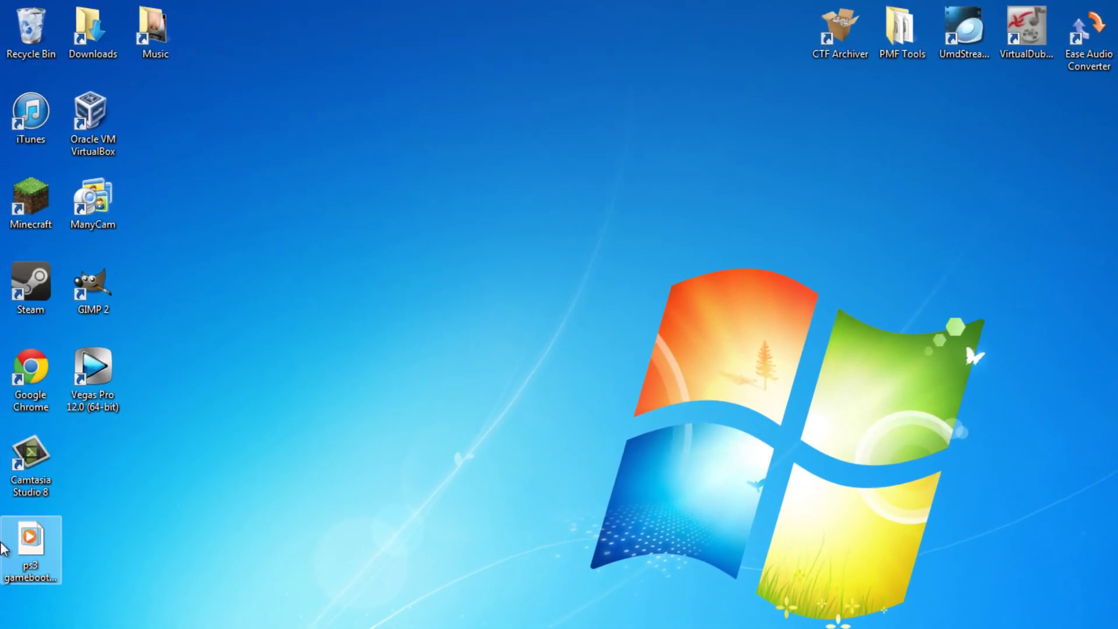
pyautogui.moveTo(19, 542); pyautogui.dragTo(617, 259)
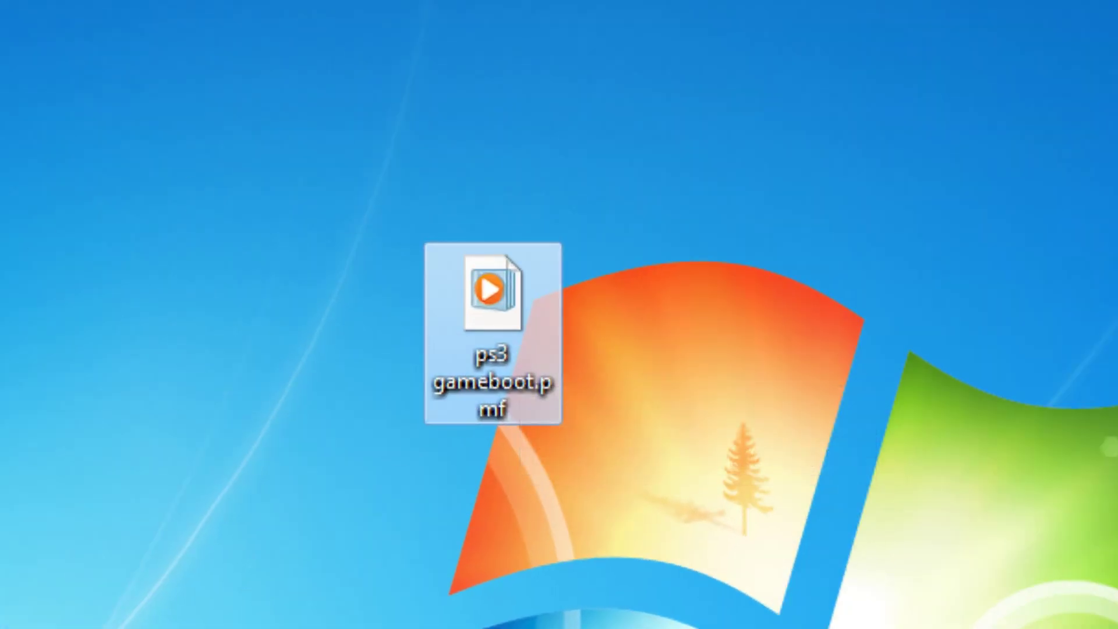
pyautogui.click(337, 192)
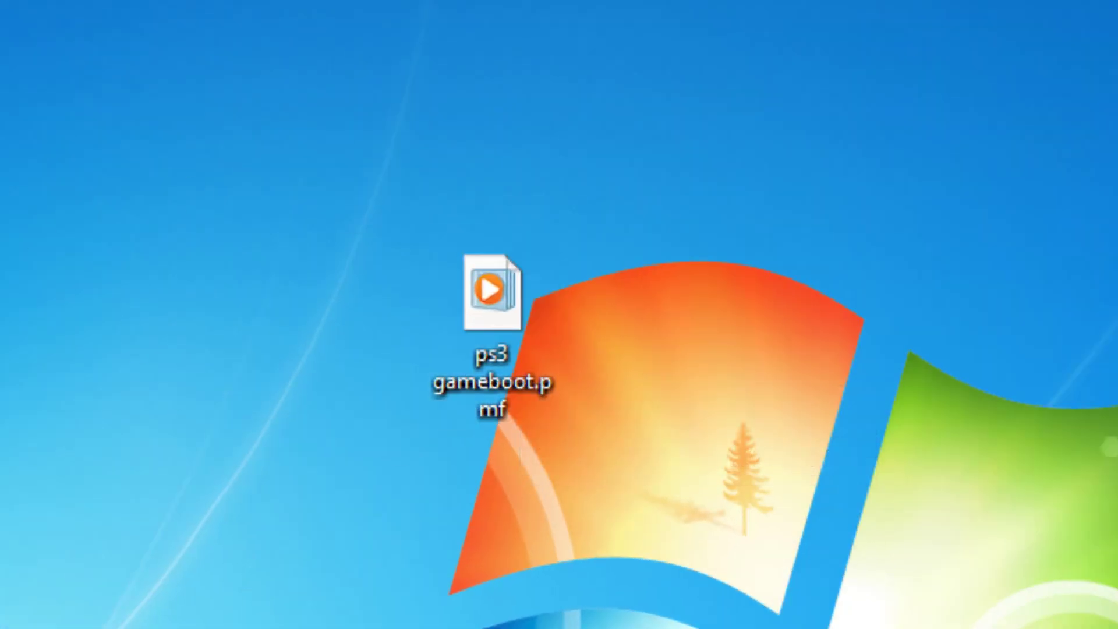